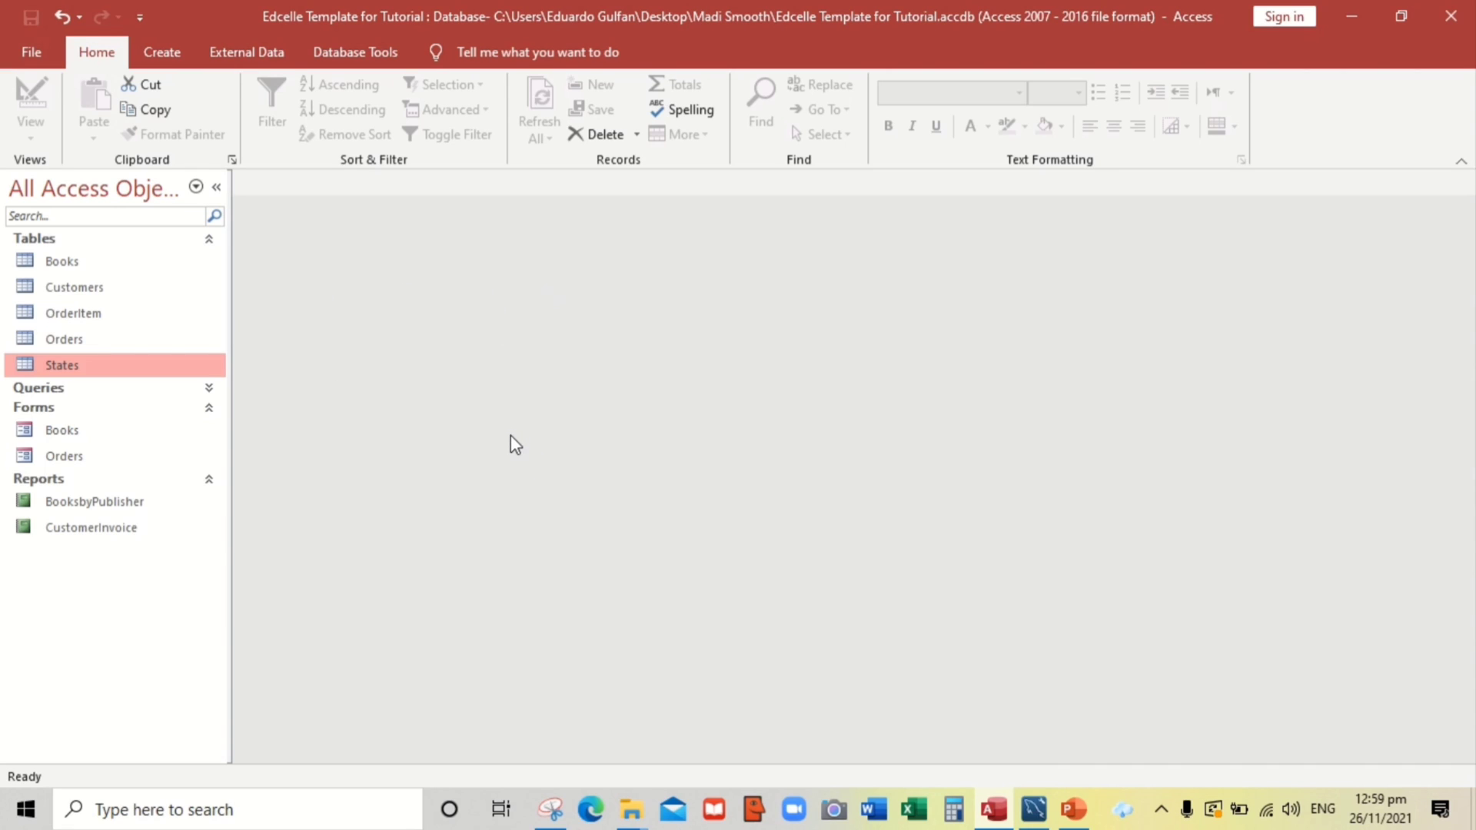
Compare Access's Books table with the books table in MySQL Workbench's producto schema
click(77, 264)
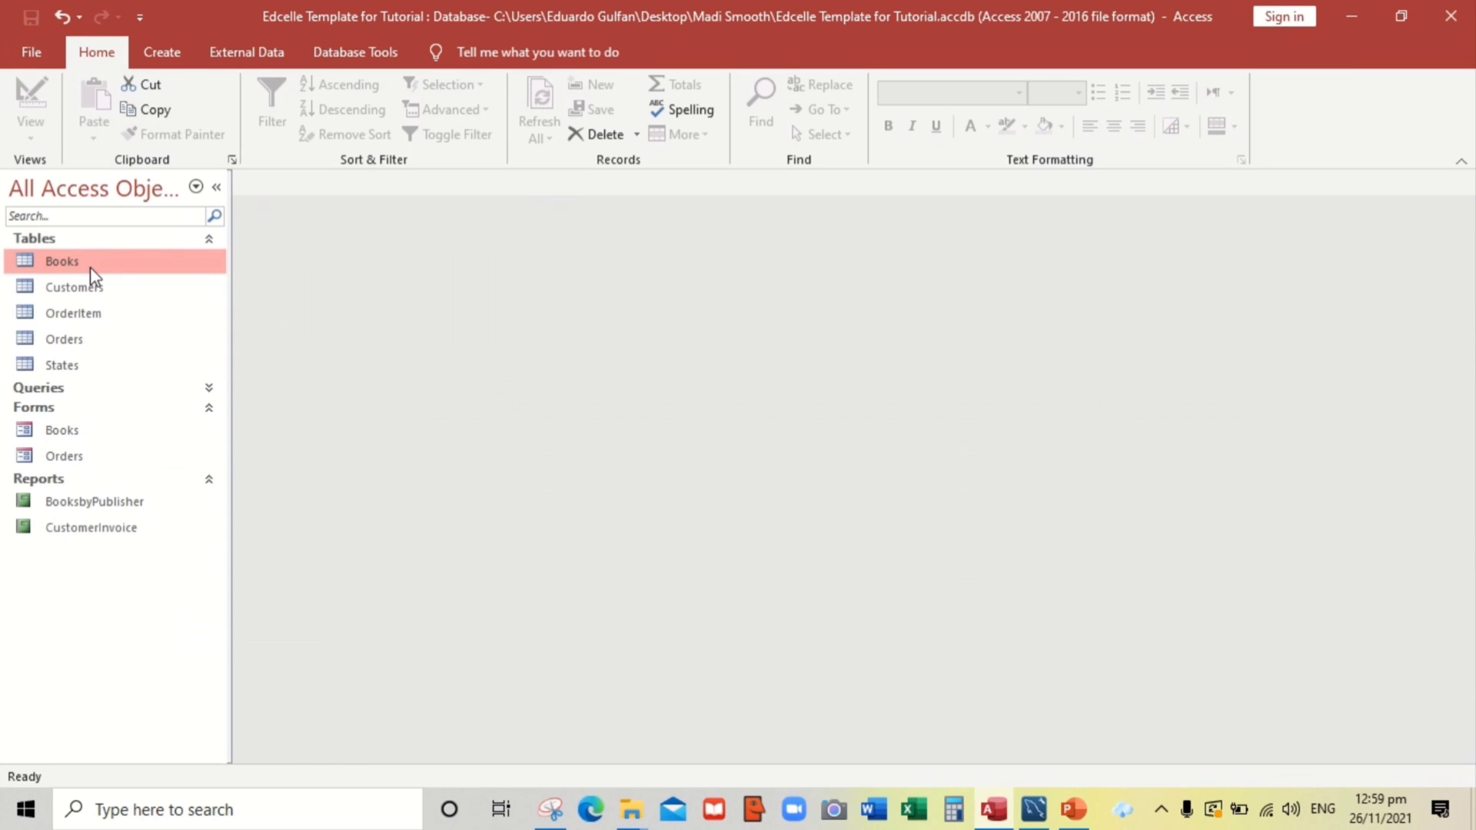
key(alt+Tab)
key(alt+Tab)
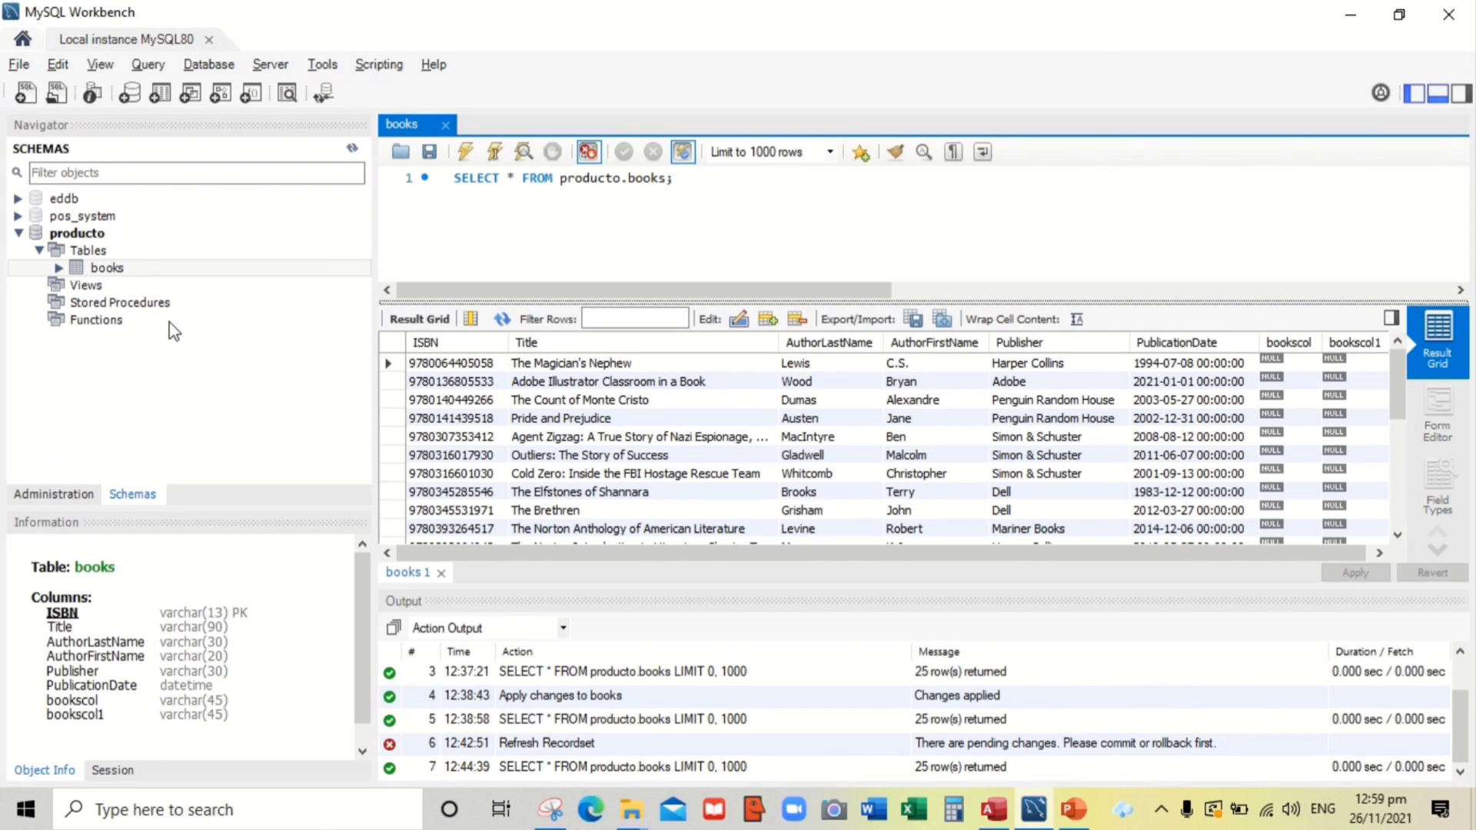
click(111, 269)
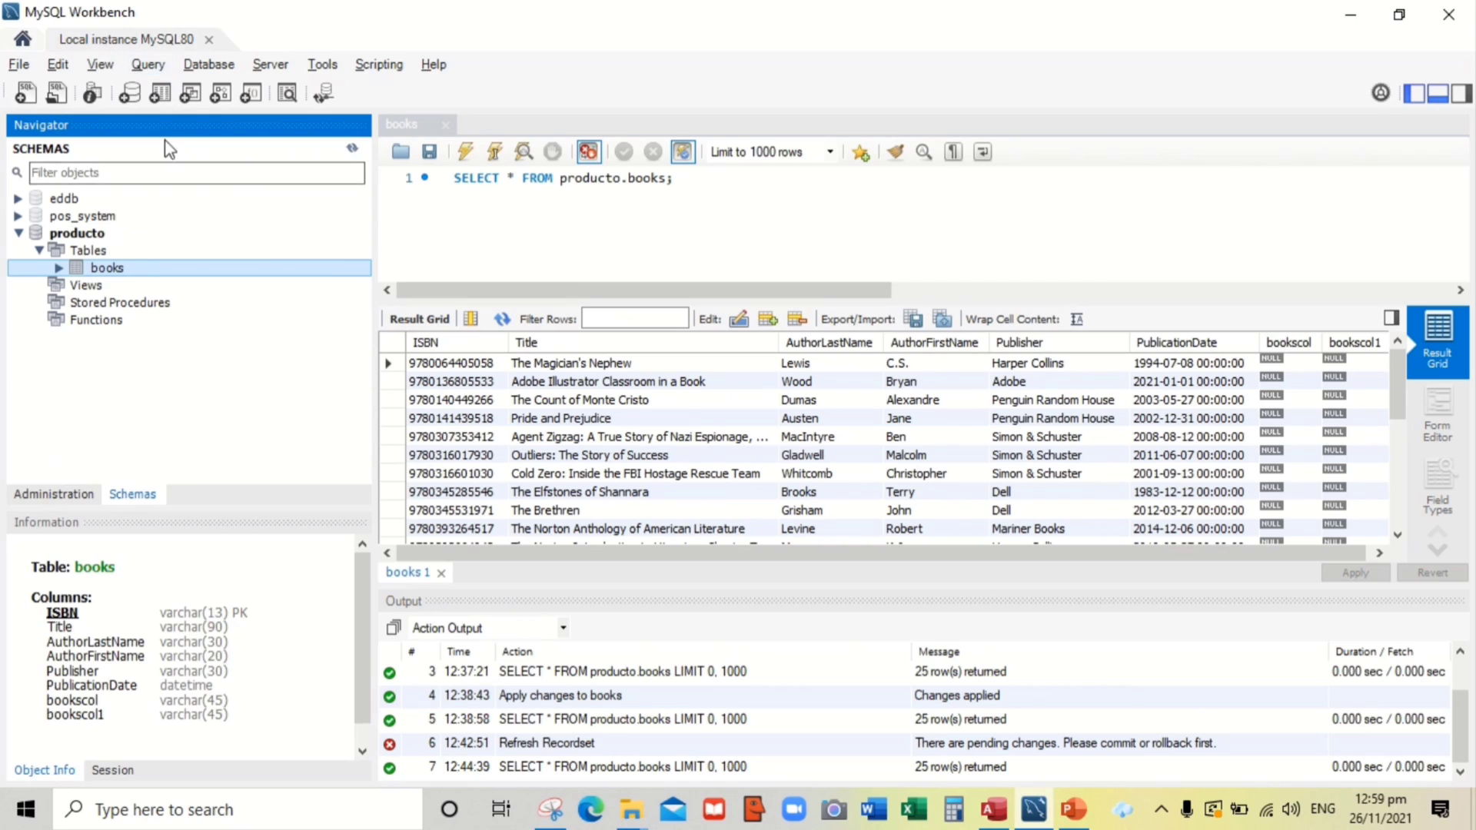
mouse_move(131, 271)
key(alt+Tab)
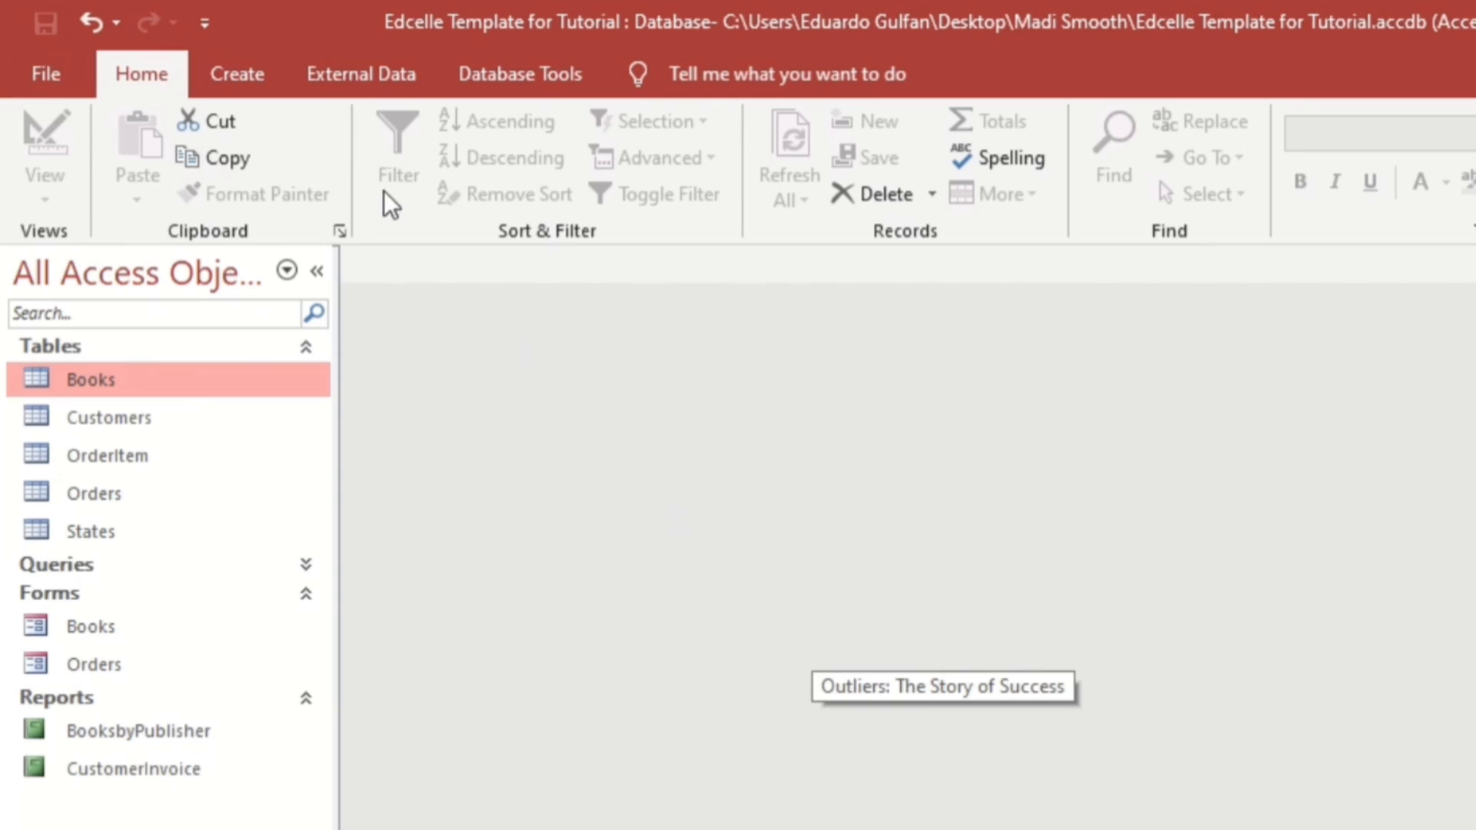
Start getting external data from an ODBC database, choosing to link via a linked table
click(360, 72)
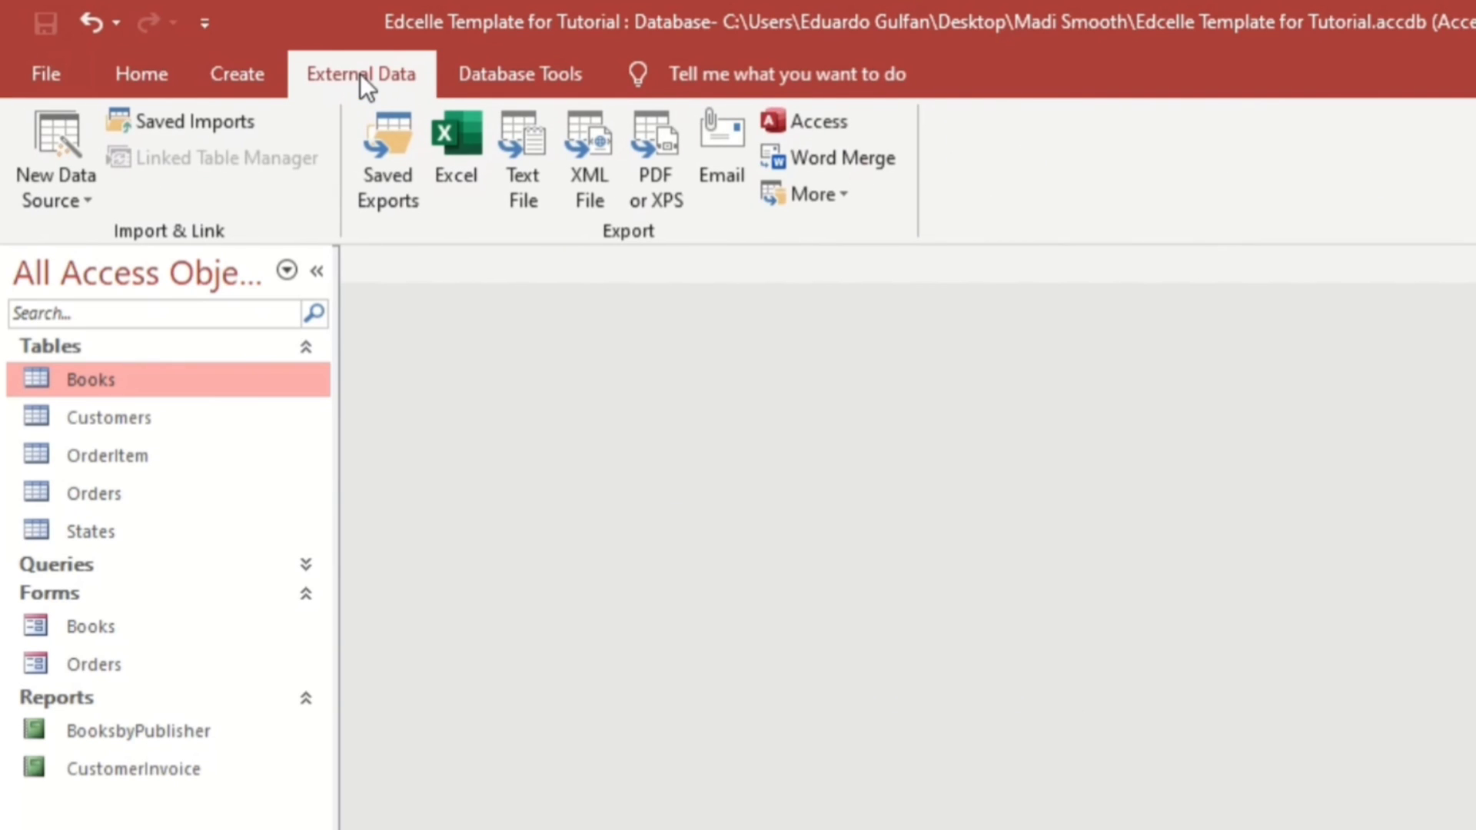
click(92, 198)
mouse_move(159, 326)
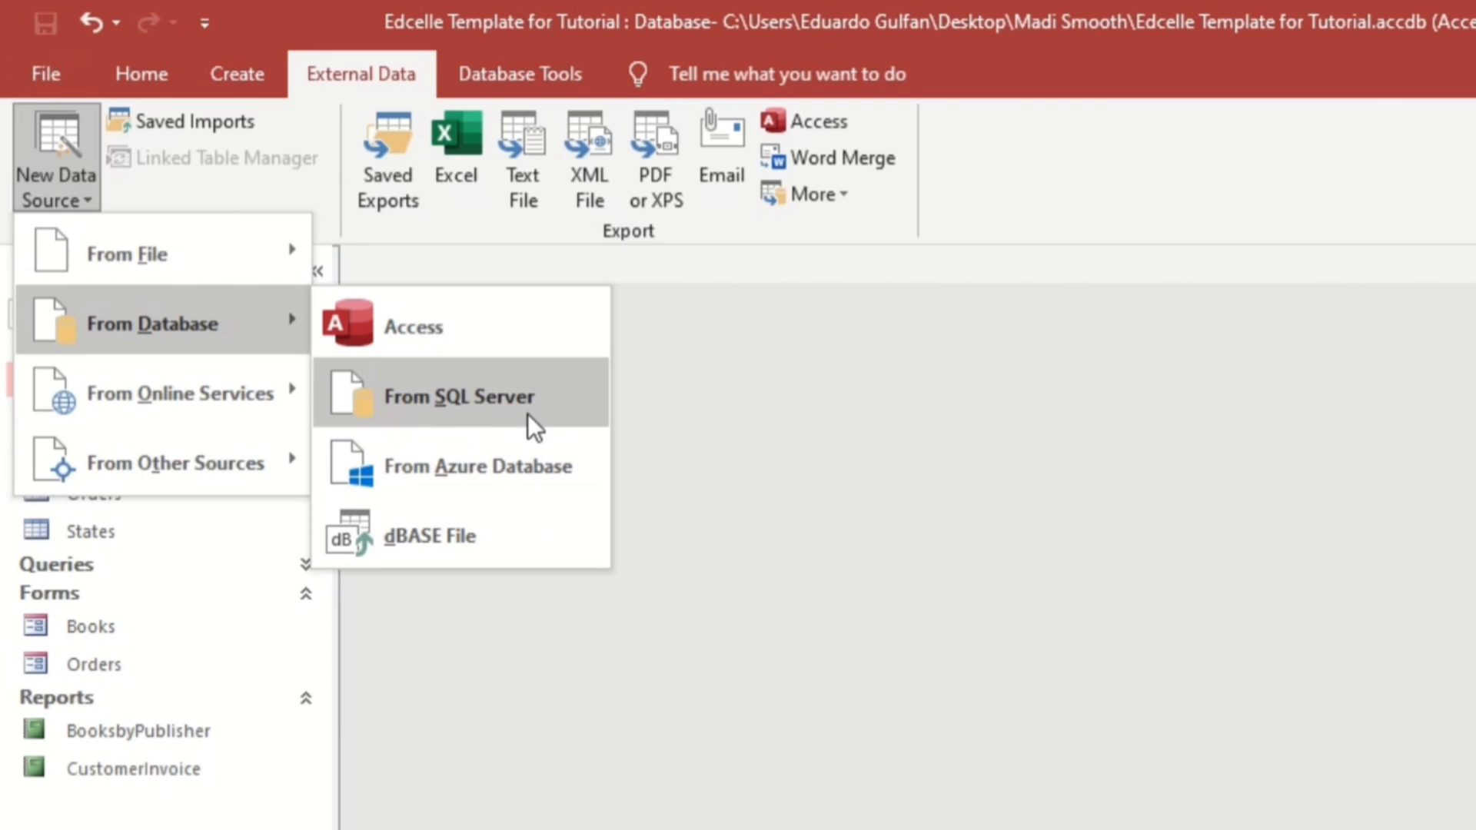
click(468, 408)
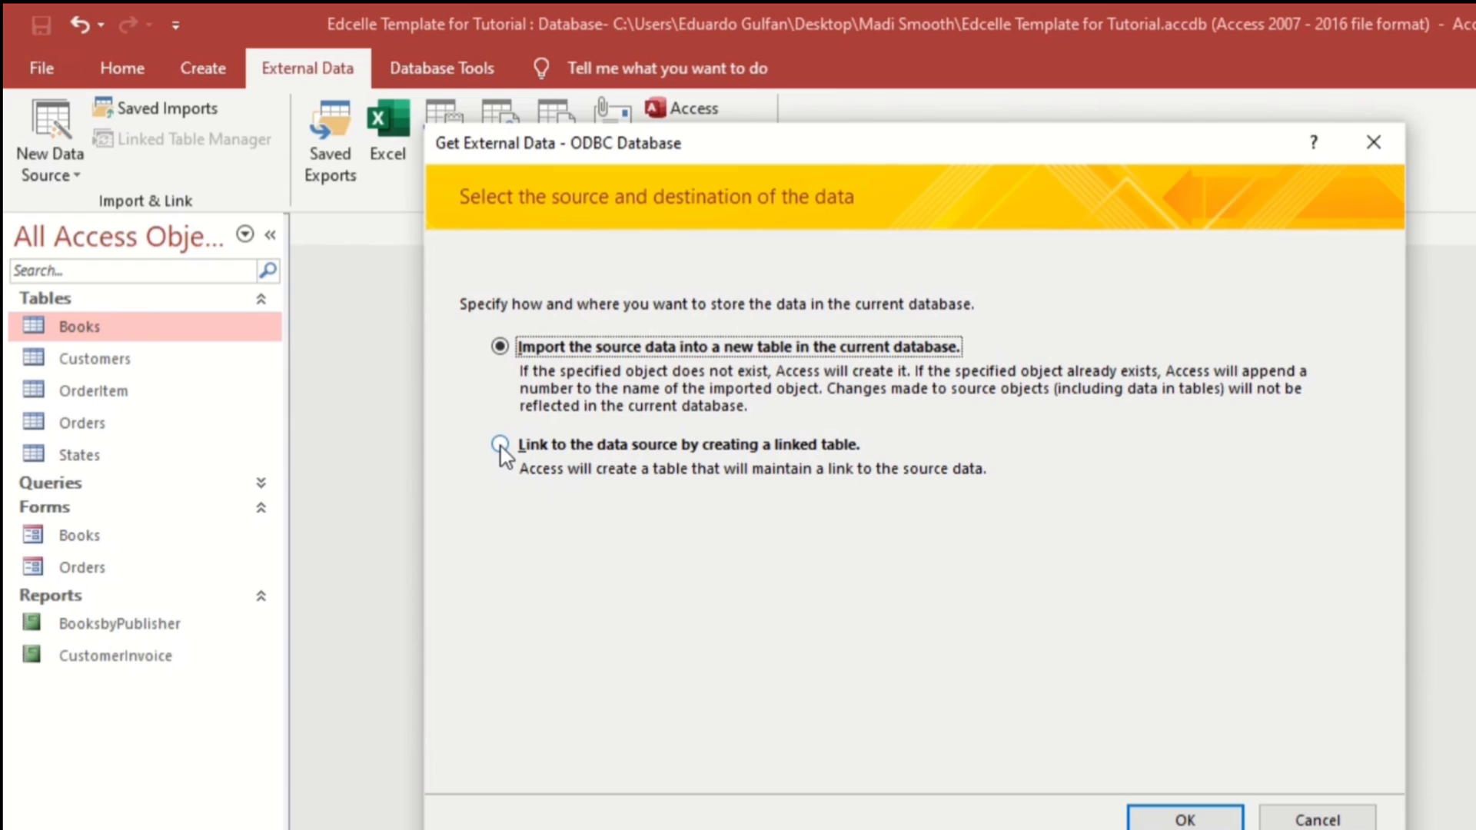
click(500, 446)
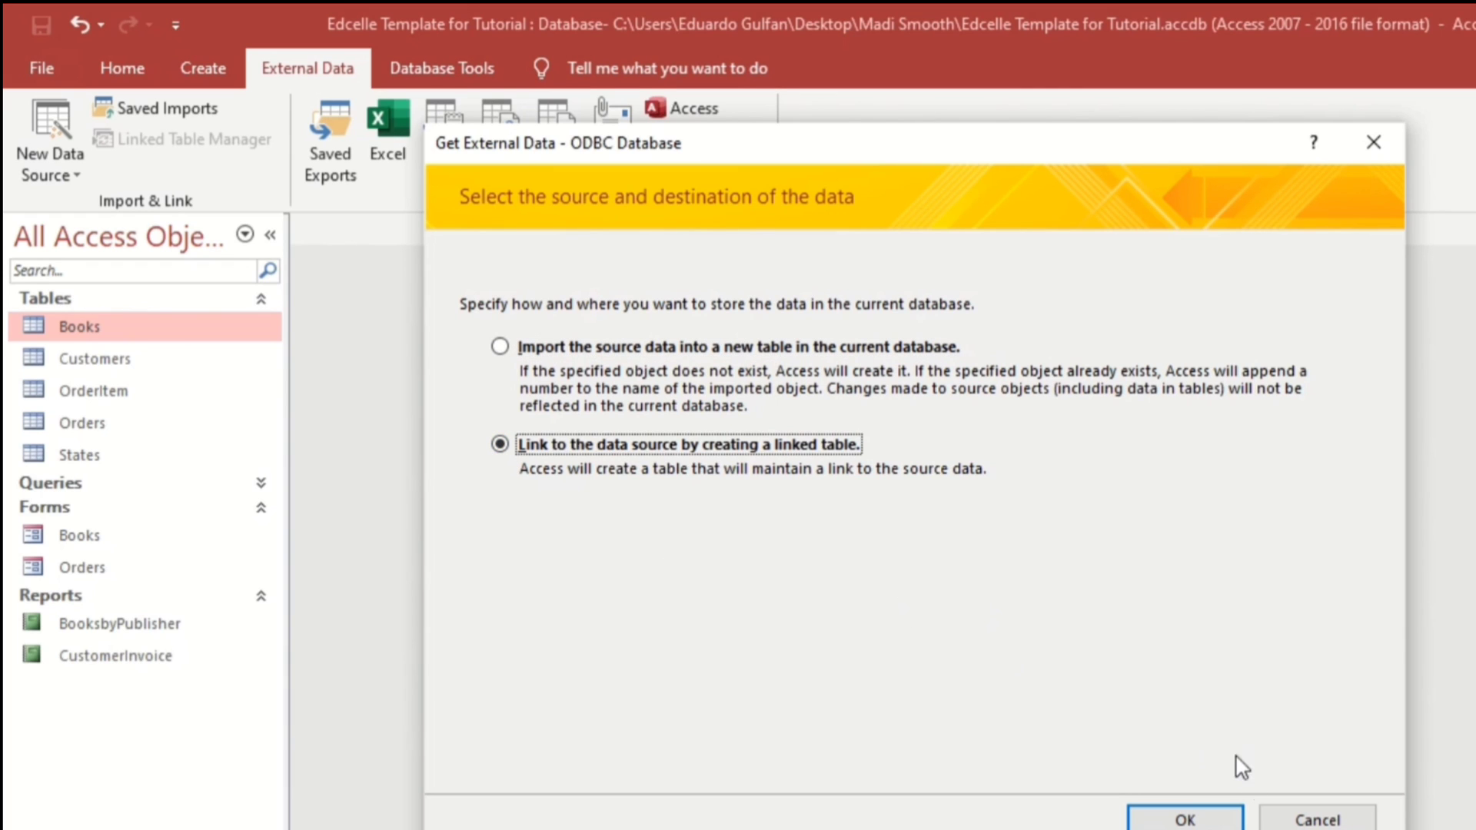
click(1190, 819)
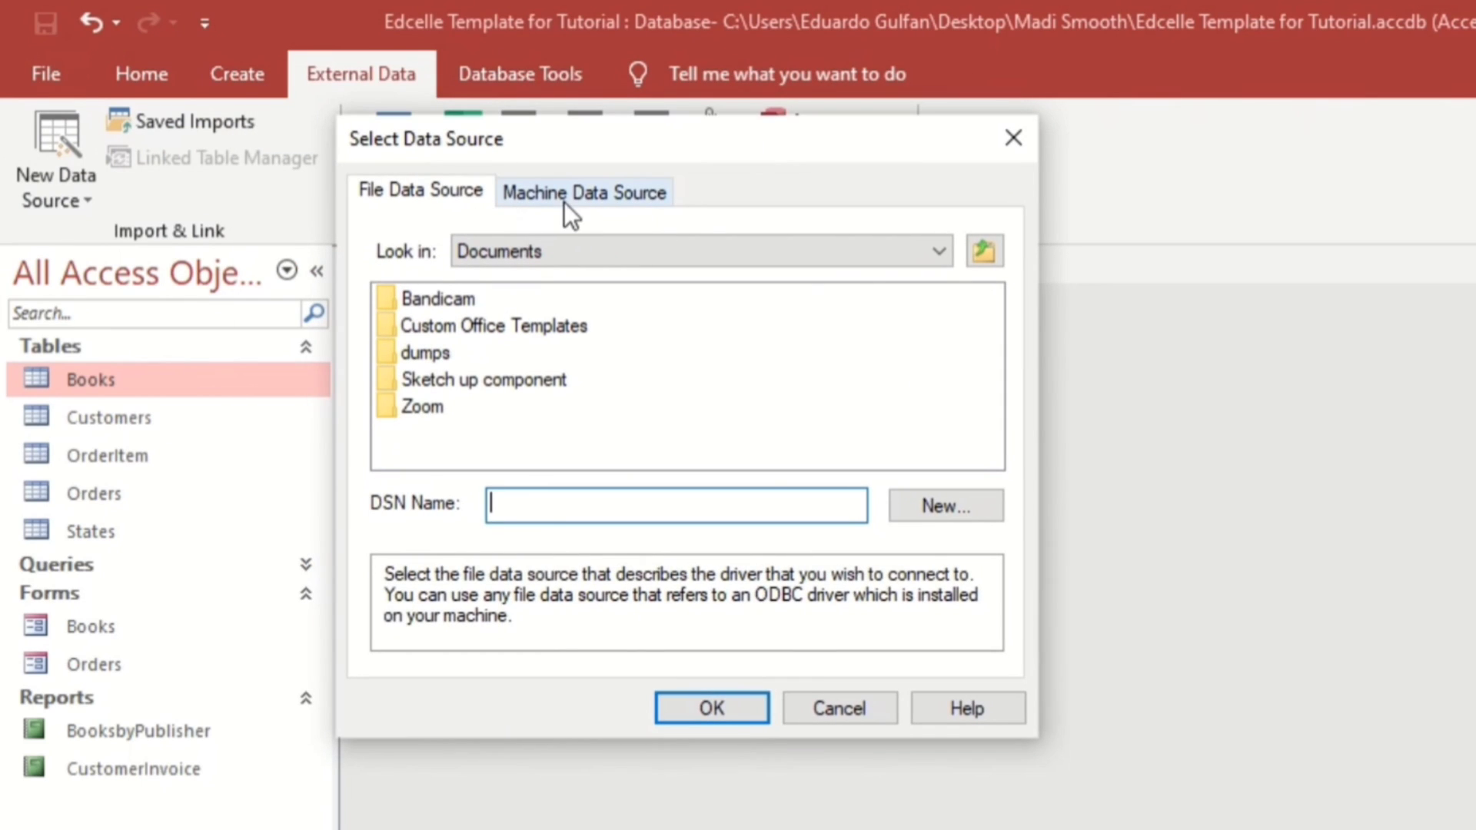
Choose the Books Product machine data source and link its books table as books1
click(564, 197)
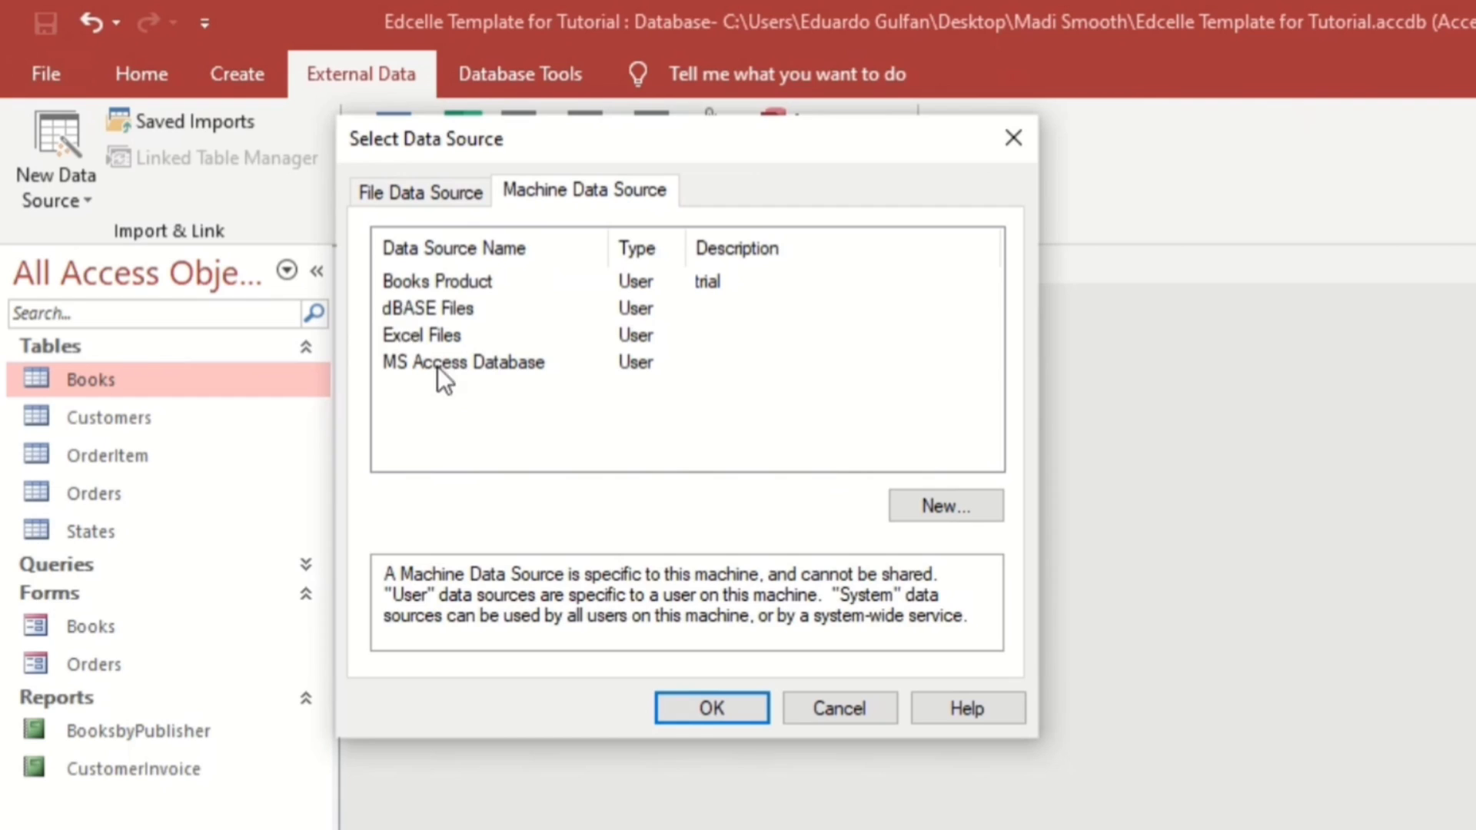
click(440, 284)
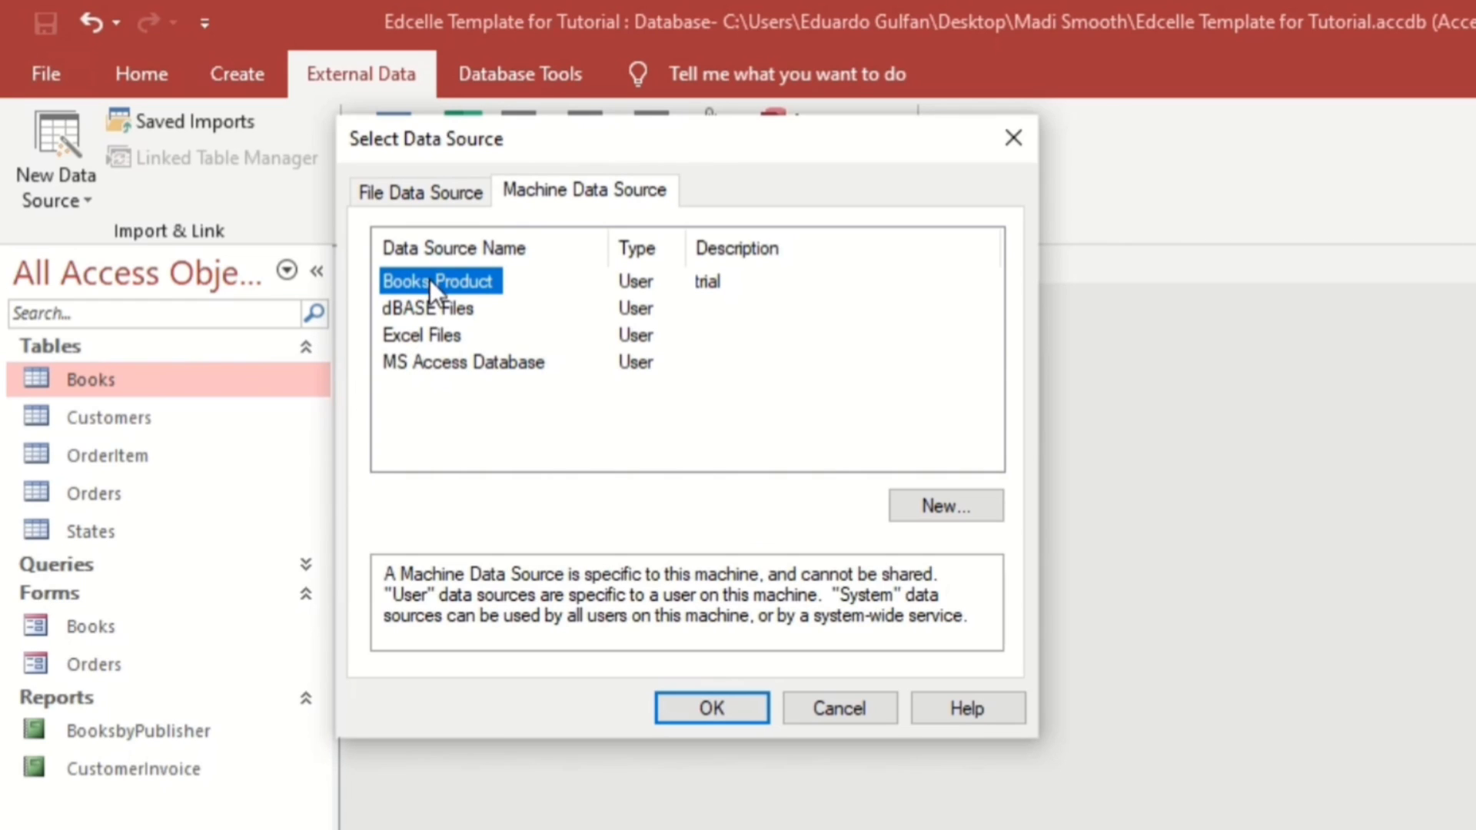
click(690, 704)
click(99, 164)
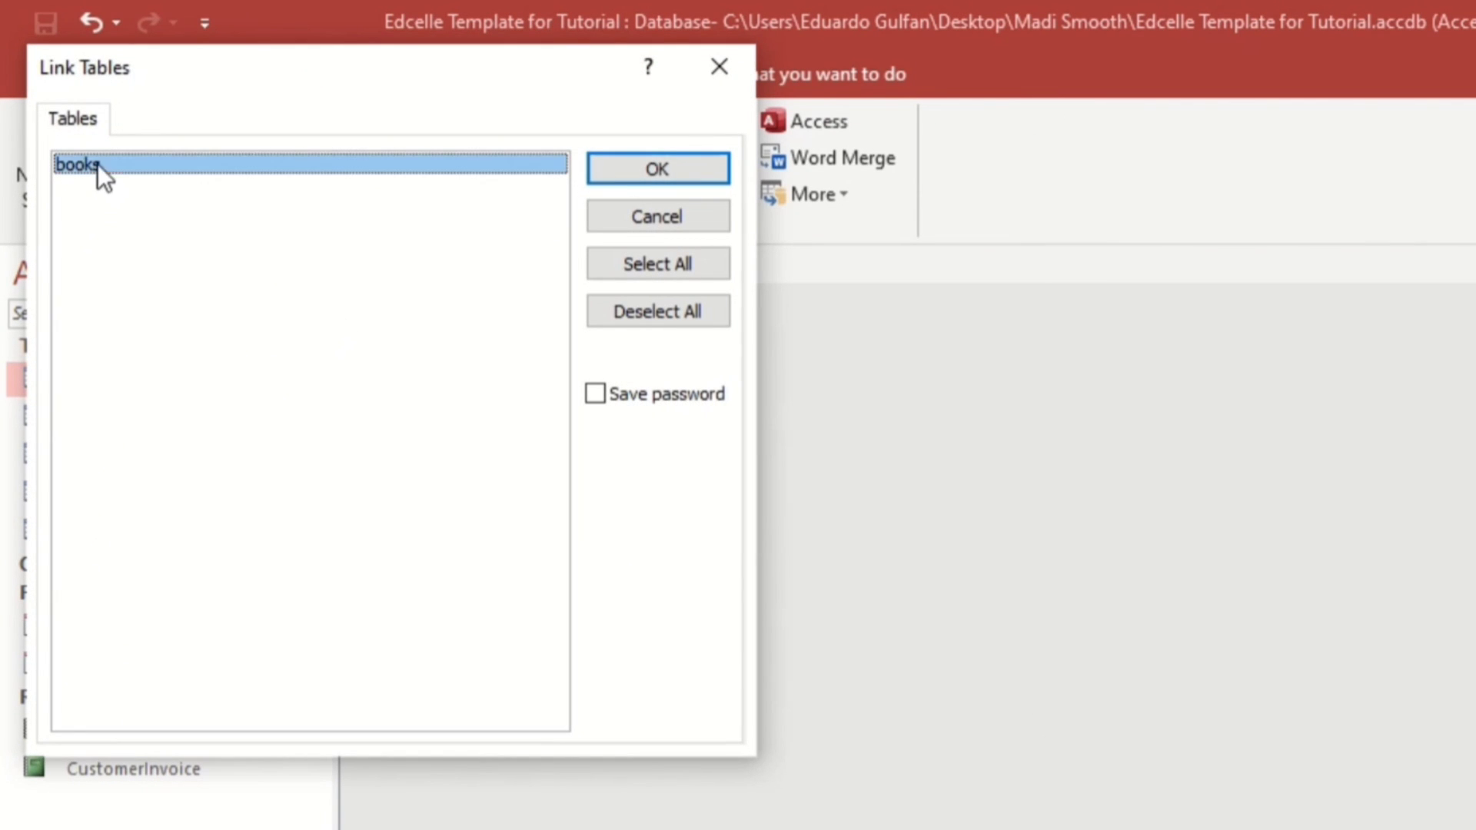
drag(219, 81, 445, 163)
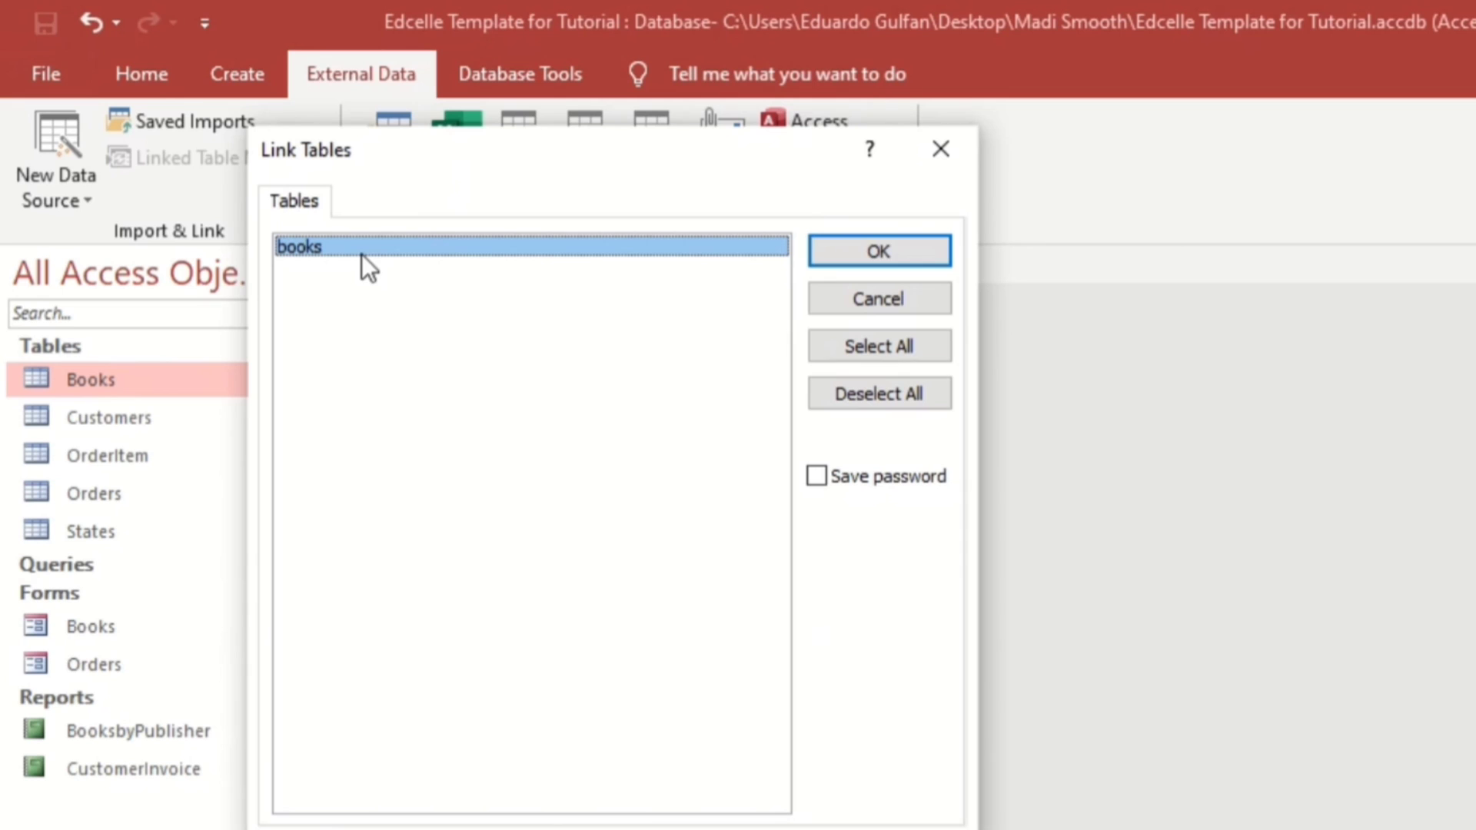
click(878, 251)
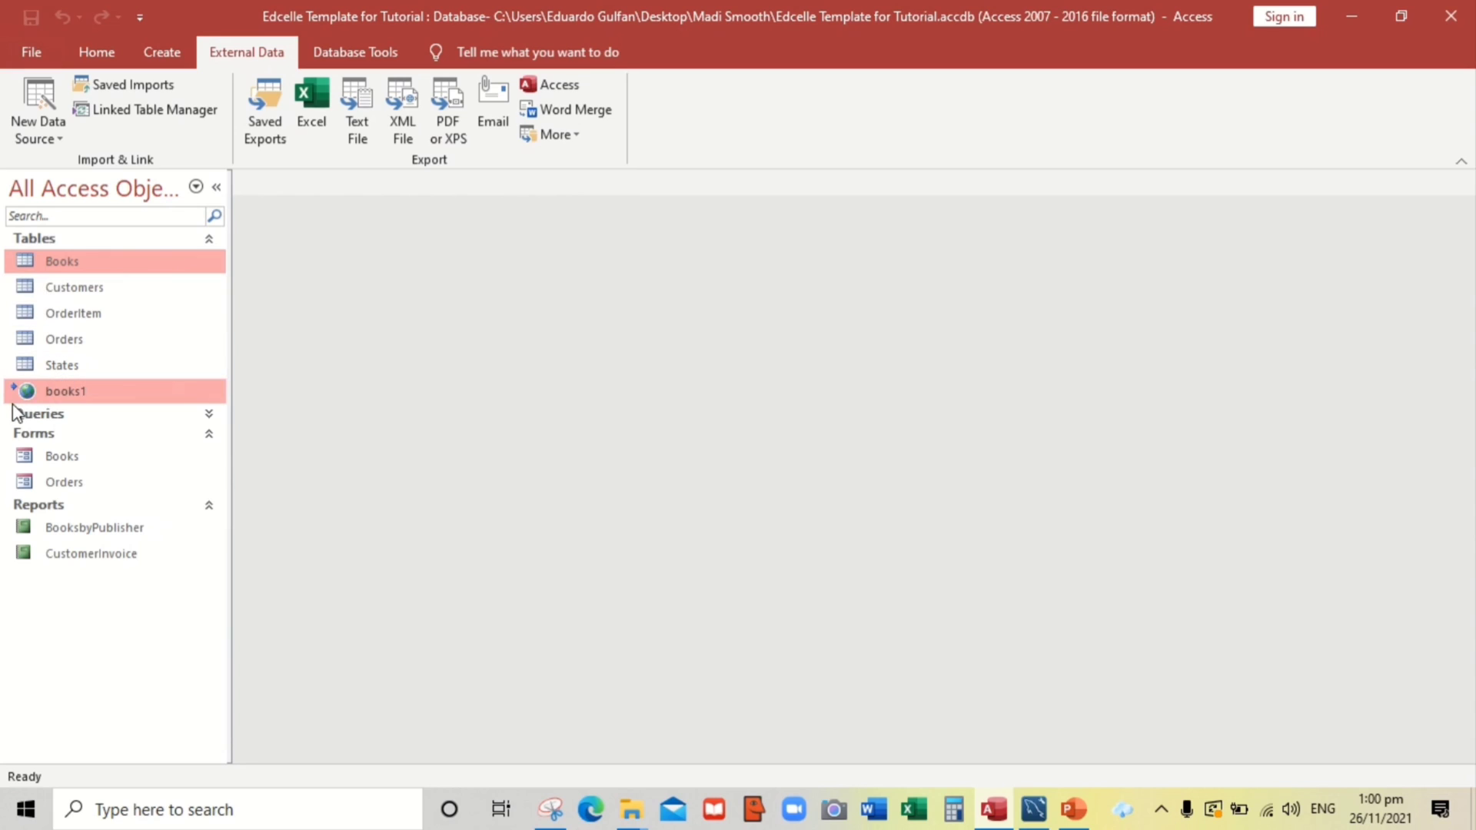
Open the linked books1 table and autofit all its columns to their contents
mouse_move(46, 397)
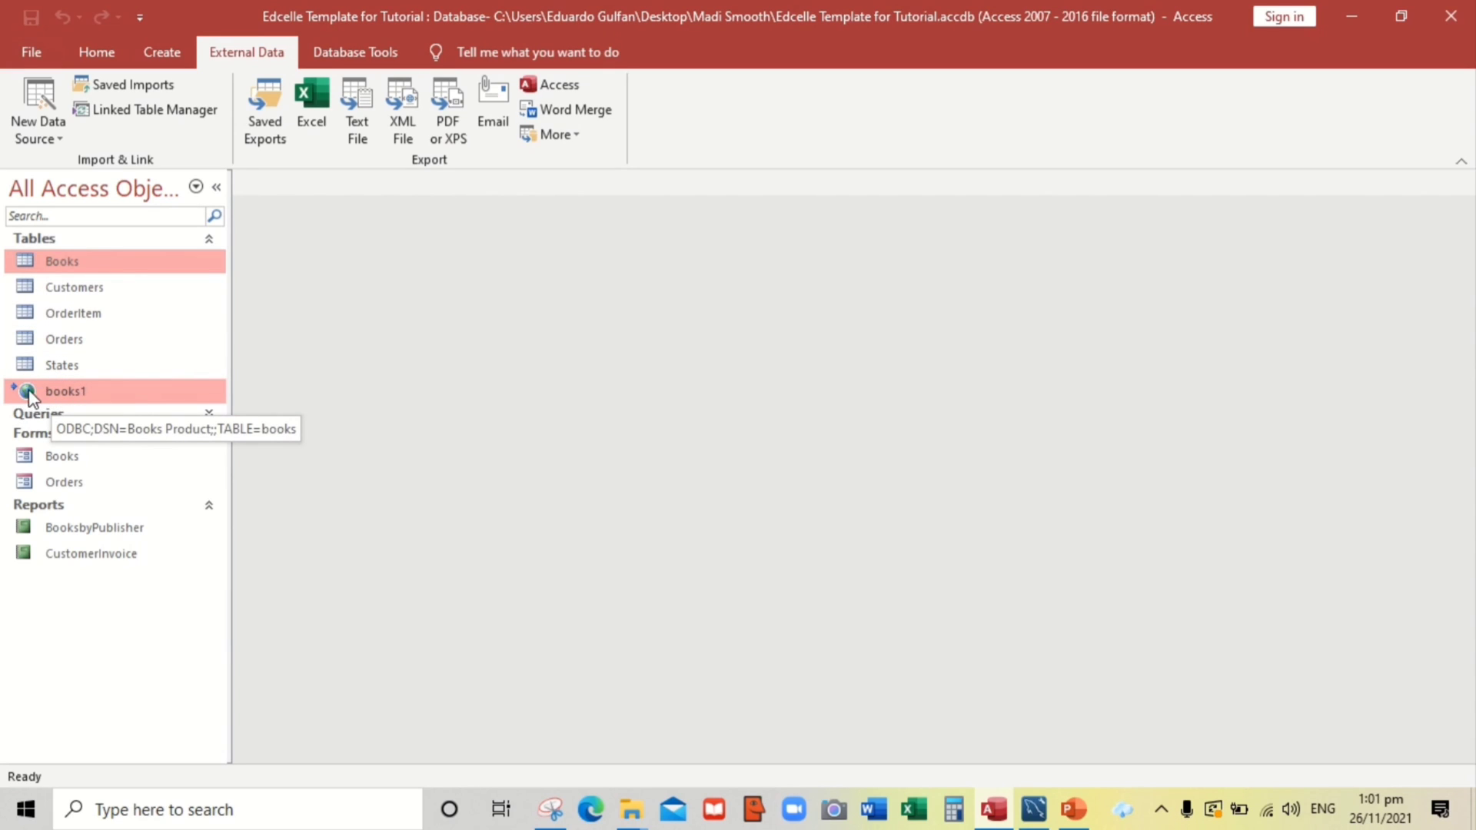
double_click(31, 394)
scroll(407, 452, down, 6)
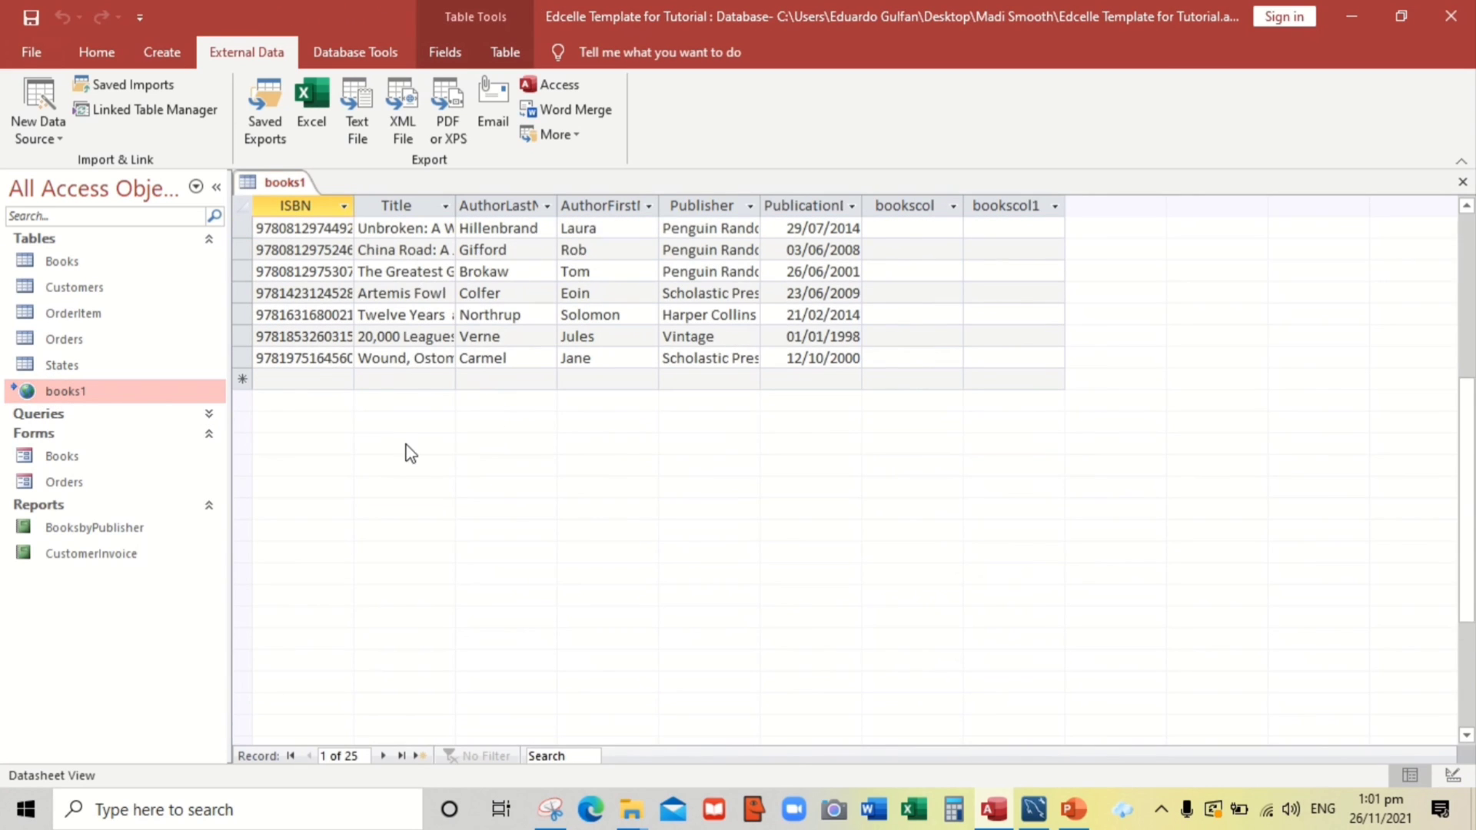
scroll(409, 454, up, 6)
click(243, 206)
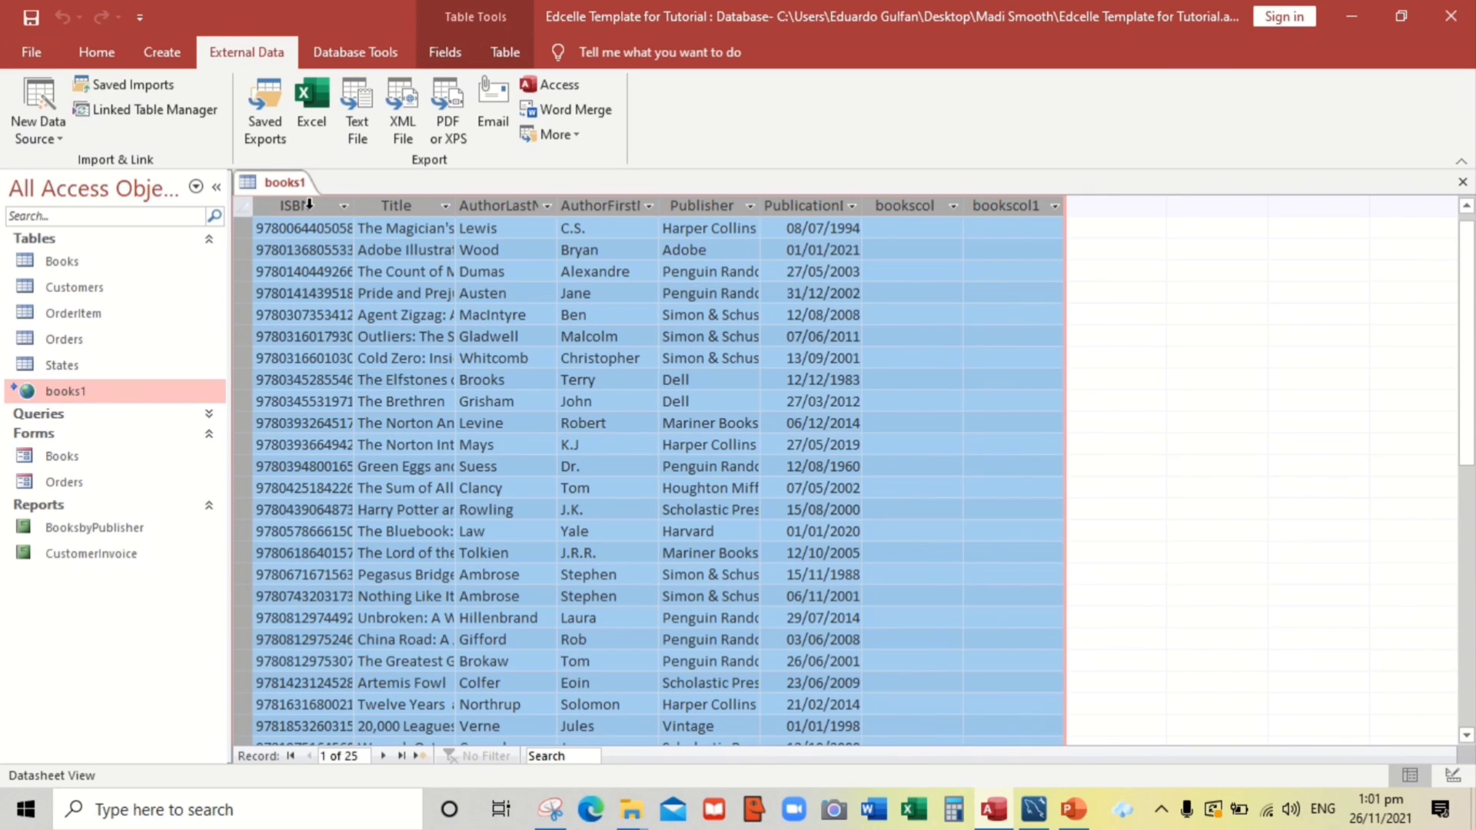
double_click(356, 204)
scroll(543, 428, down, 4)
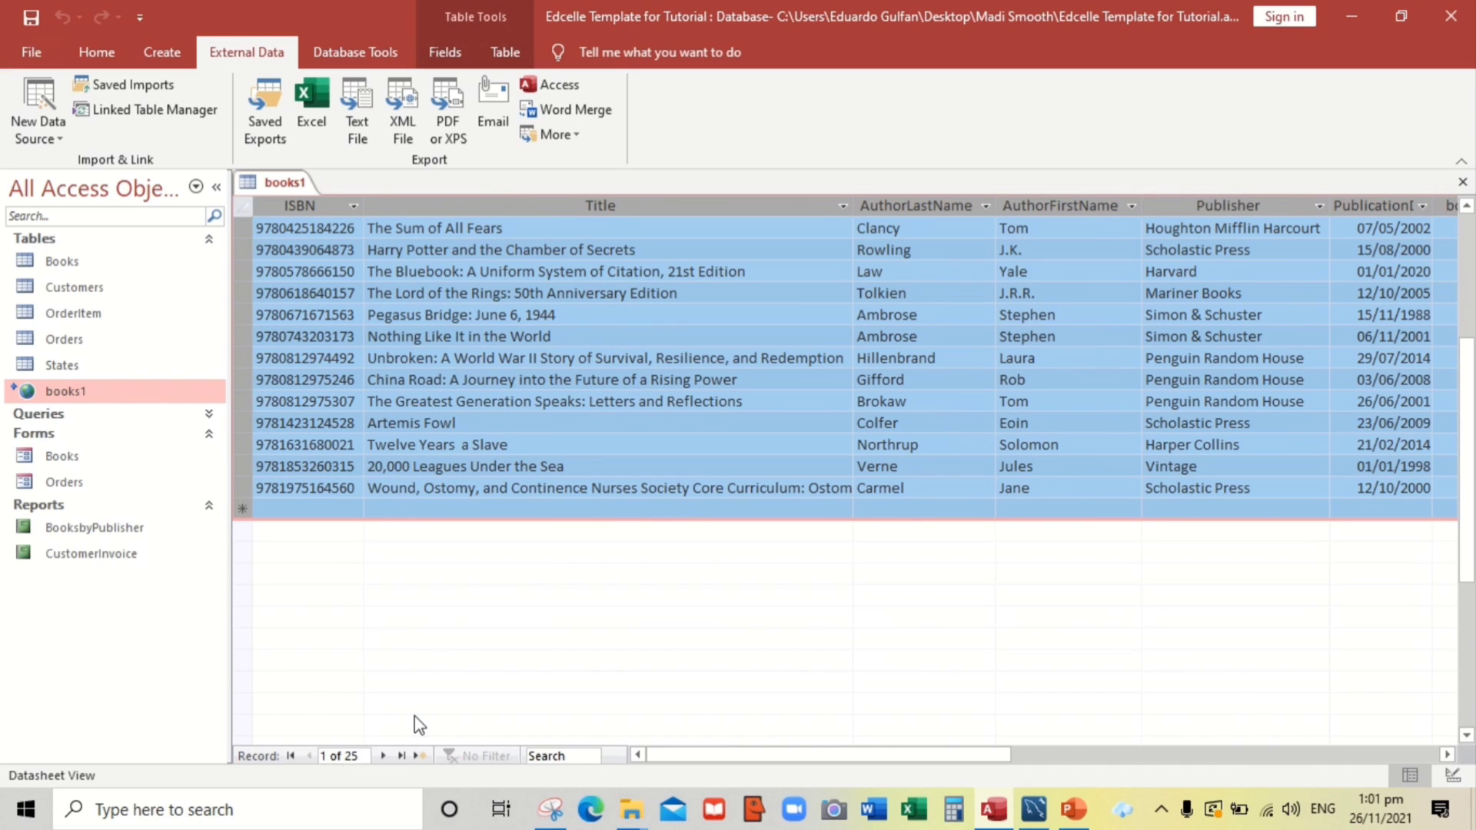
Compare the records against MySQL Workbench's books results, then return to books1
key(alt+Tab)
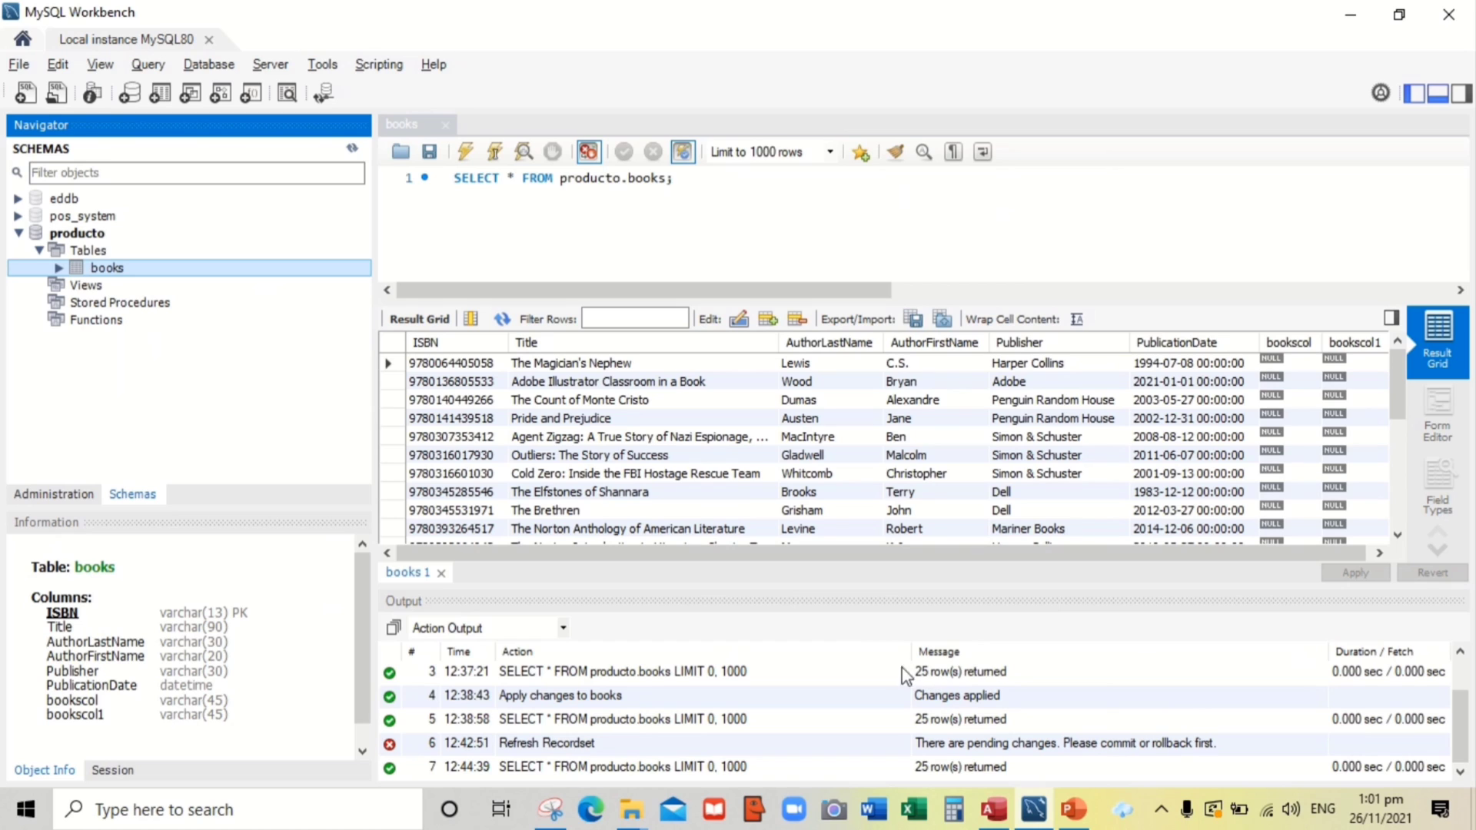
scroll(1045, 419, down, 5)
scroll(861, 460, up, 5)
scroll(630, 472, down, 5)
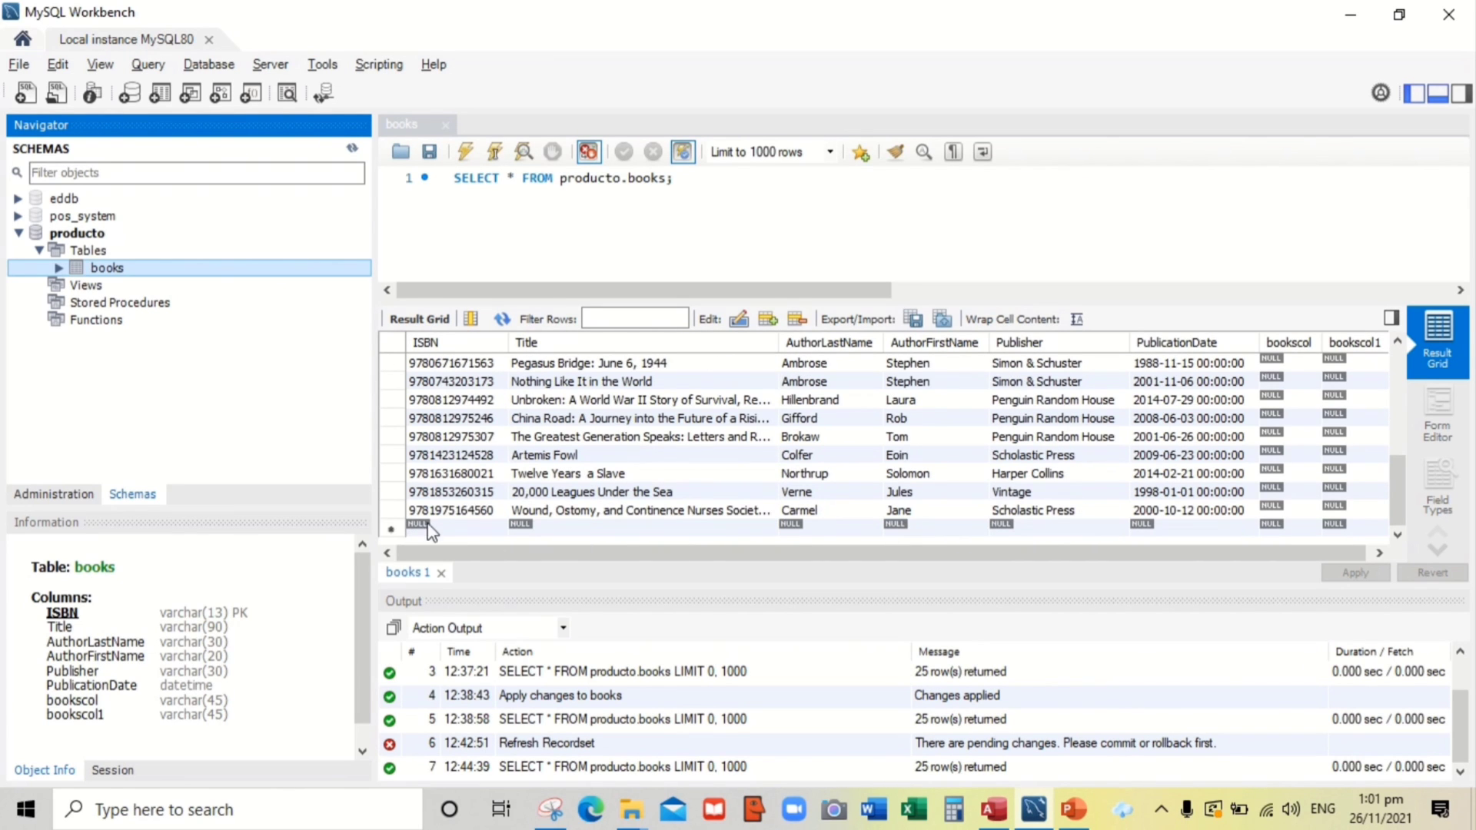
key(alt+Tab)
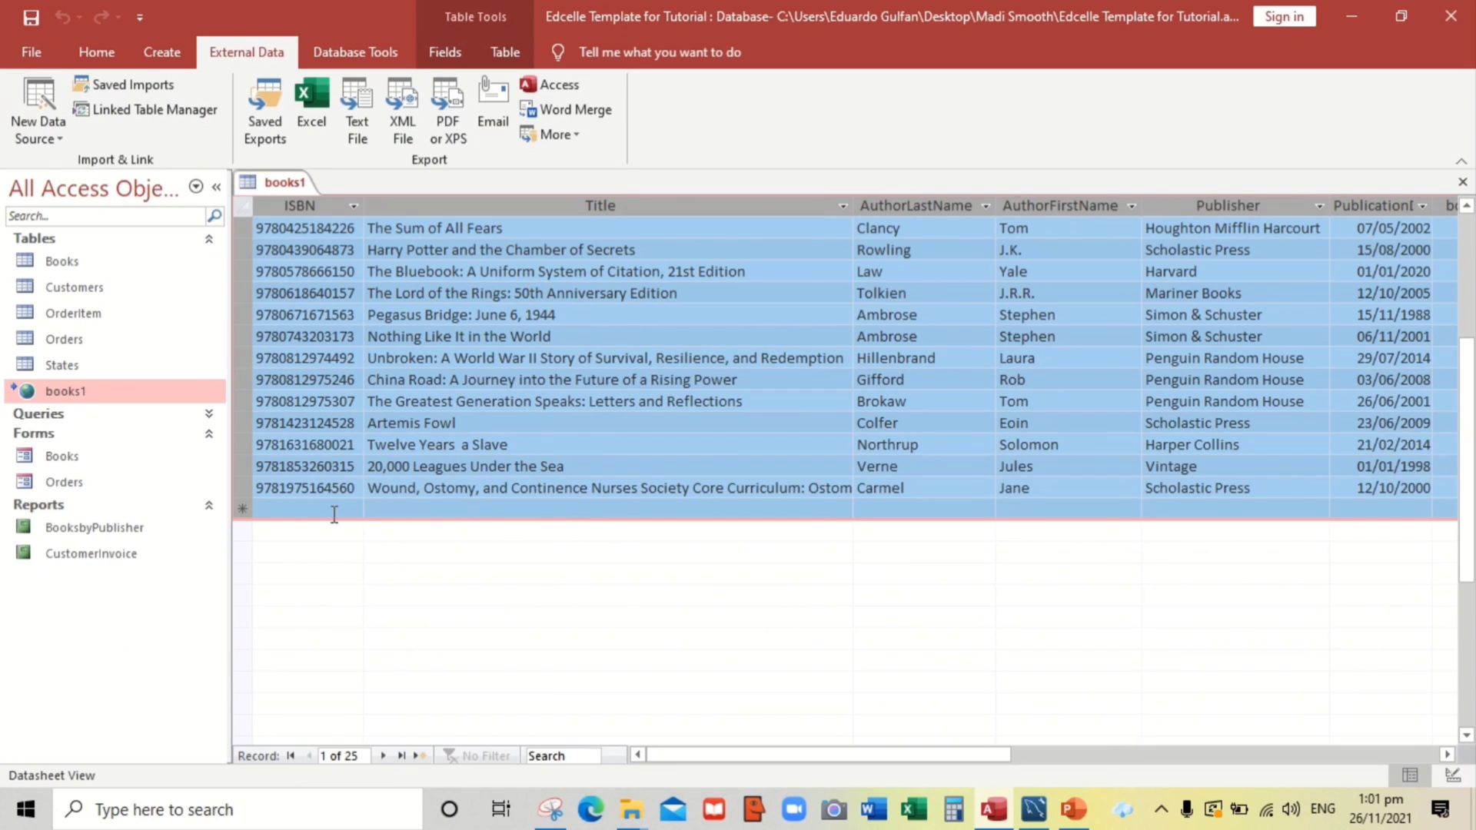
click(333, 508)
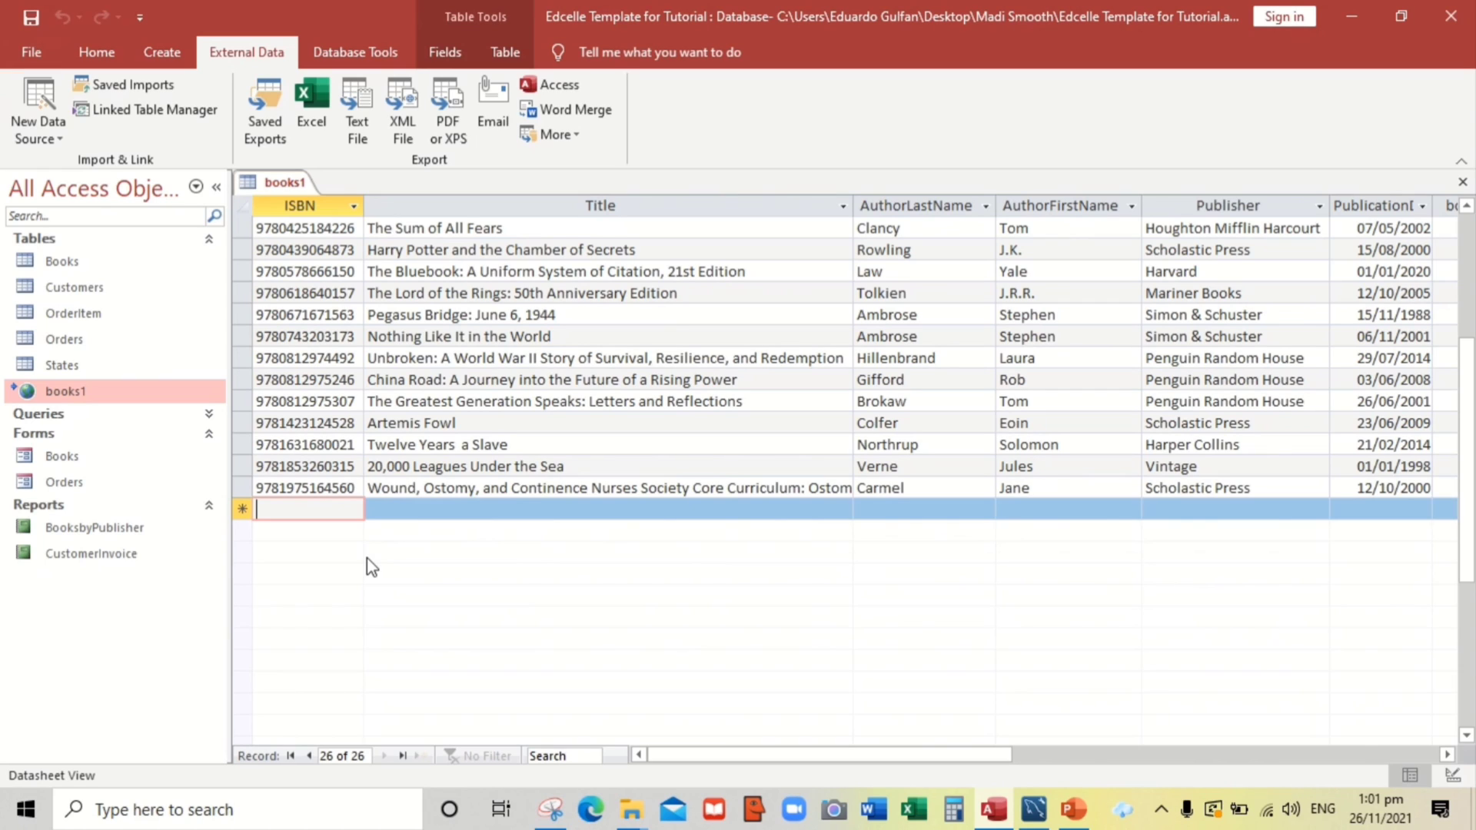
text(1)
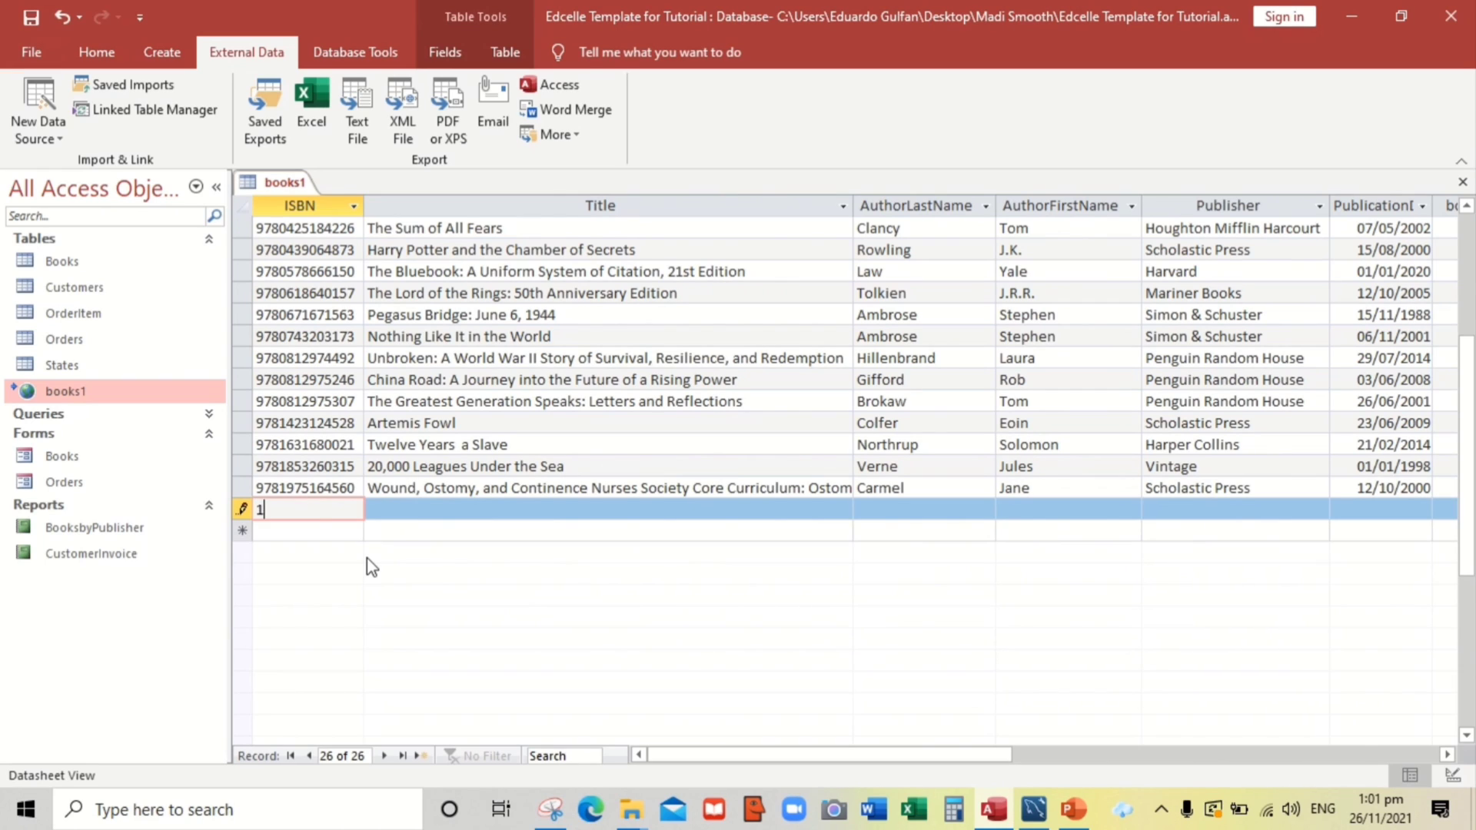
text(23456789012)
key(Tab)
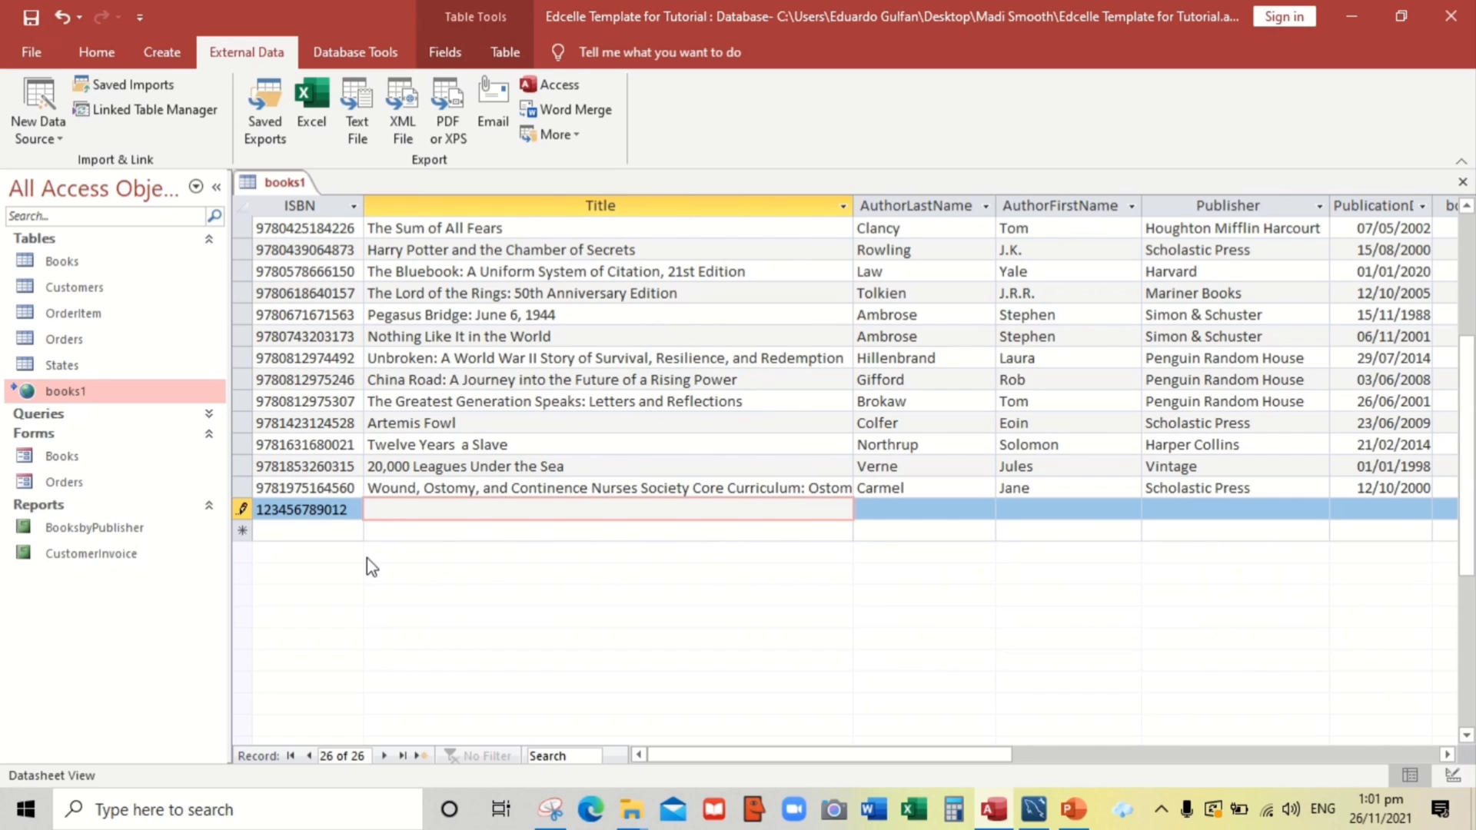
click(352, 512)
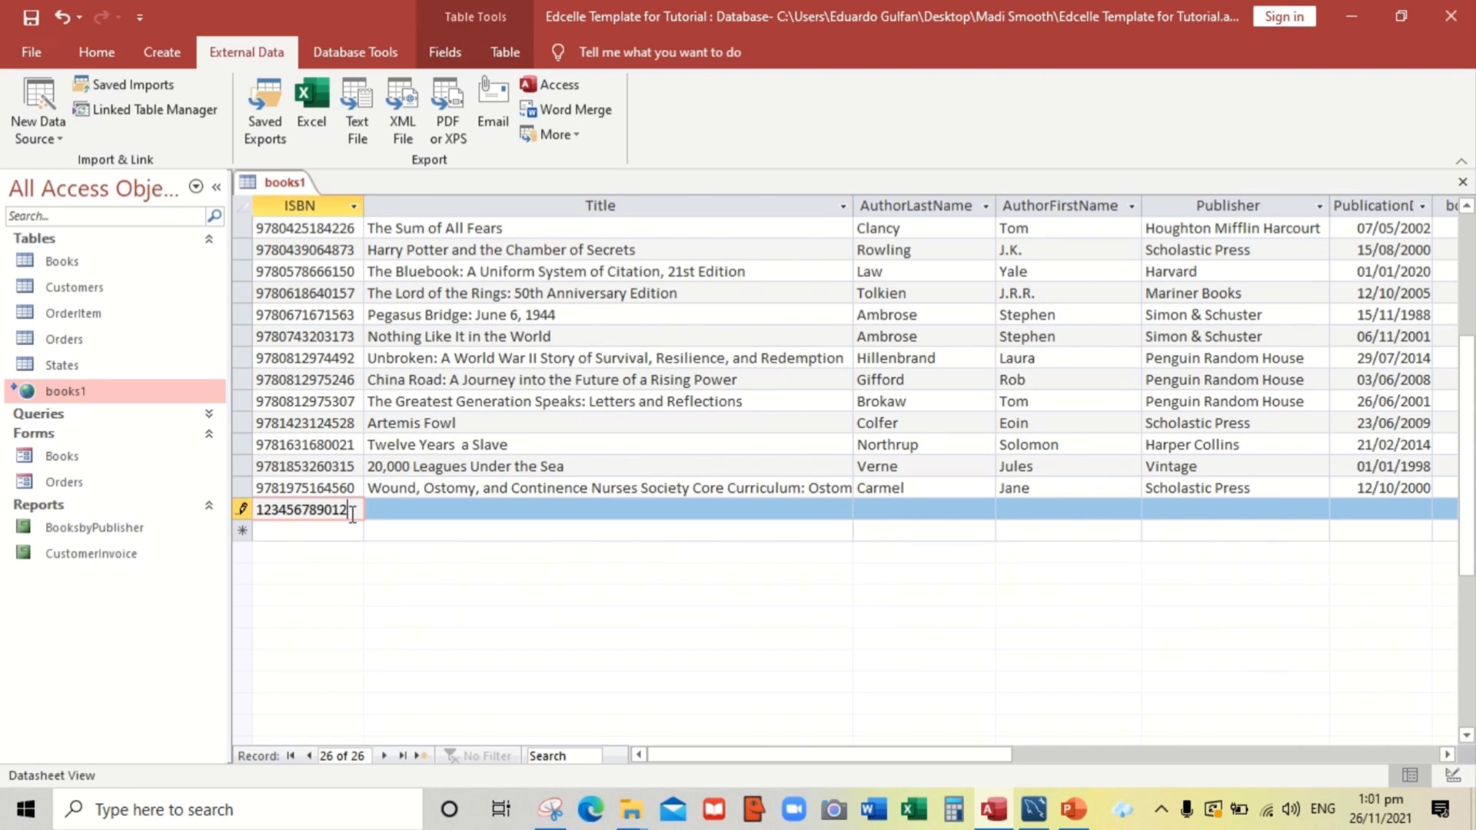
text(1)
click(392, 512)
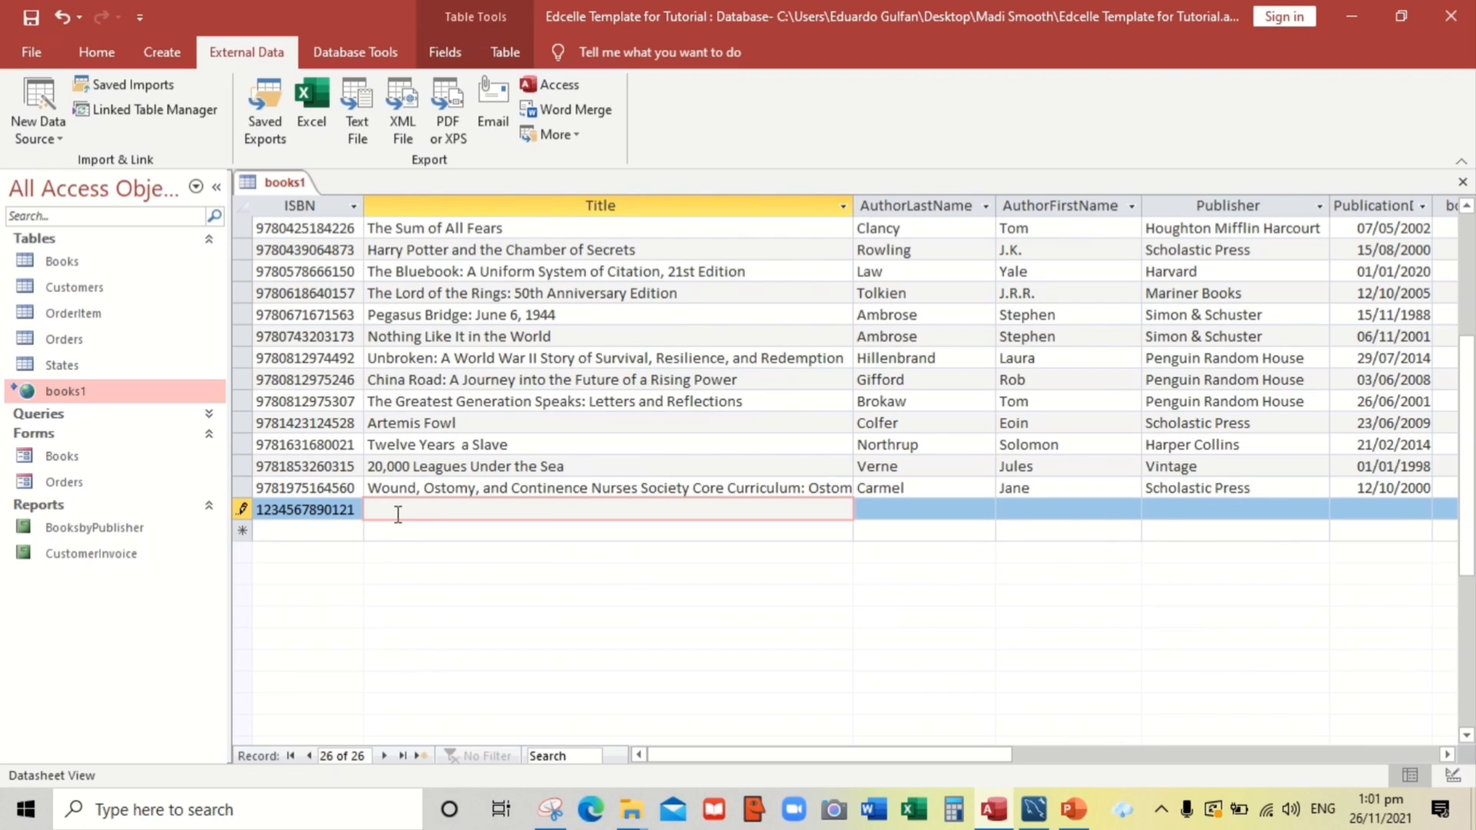
text(Ed is Handsome)
Fill in the author's names, publisher Edcell Press, date 26/11/2021, and save the record
key(Tab)
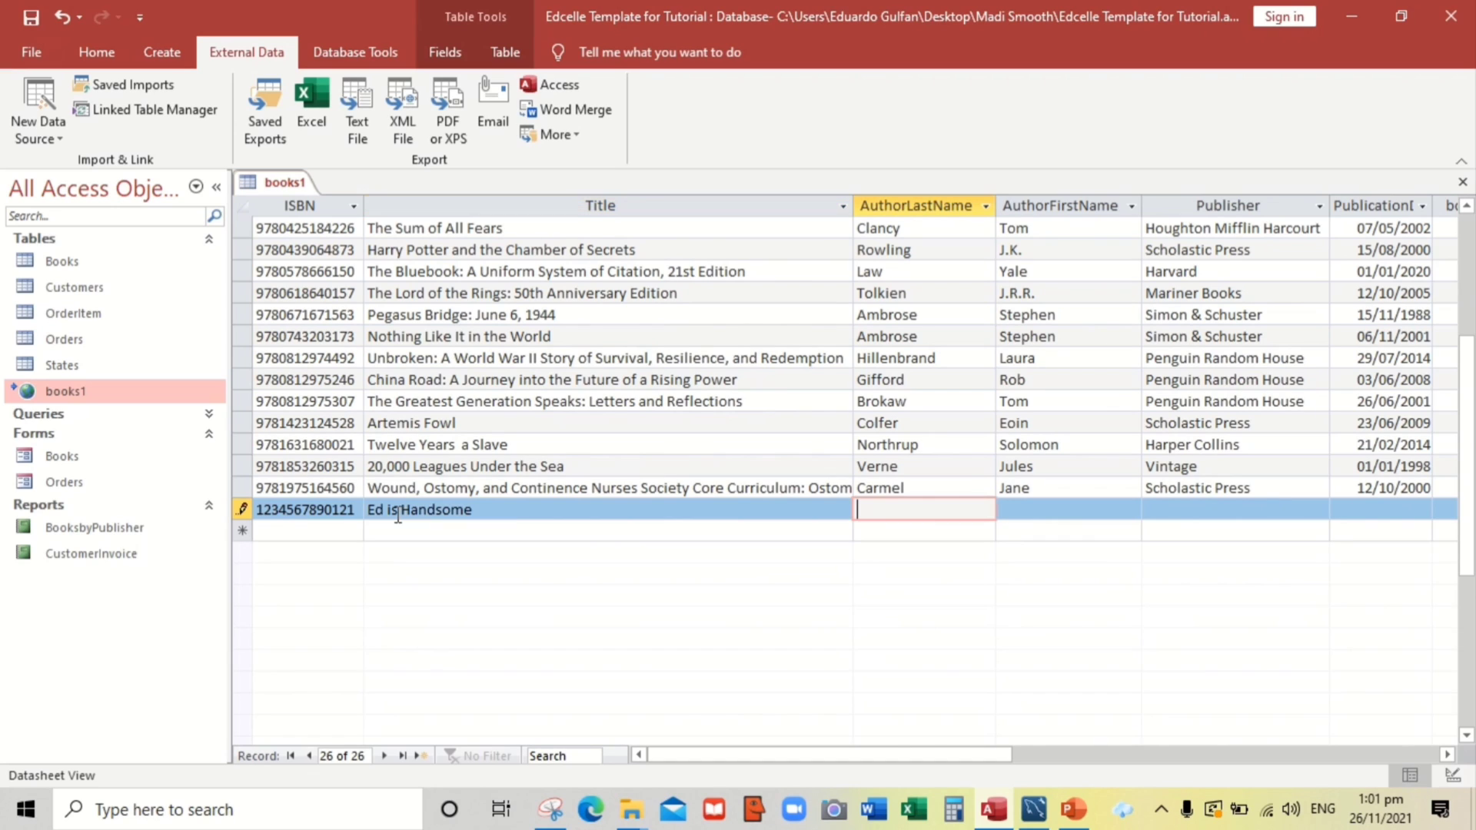
key(Tab)
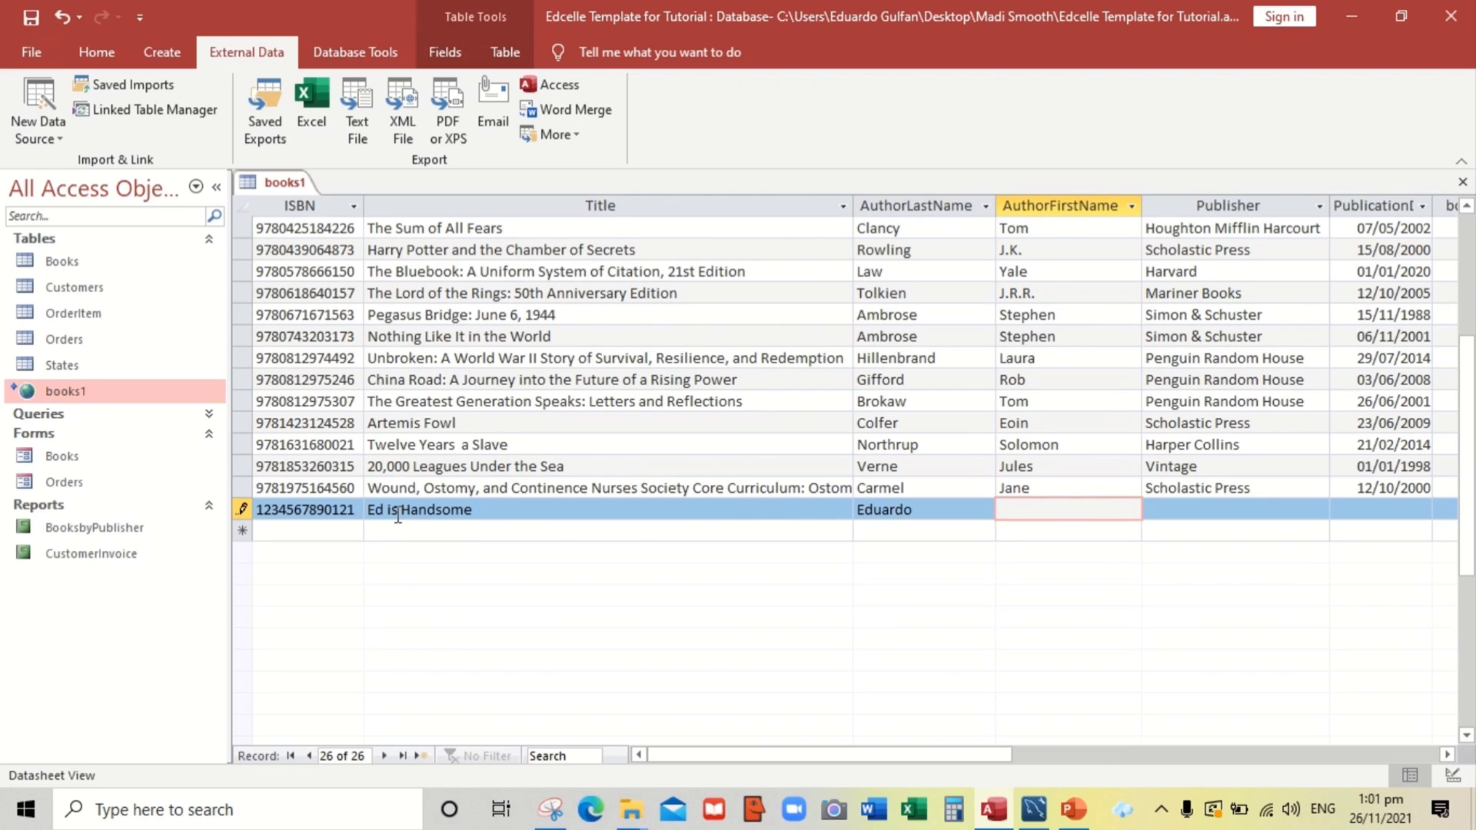
key(Tab)
text(Ed)
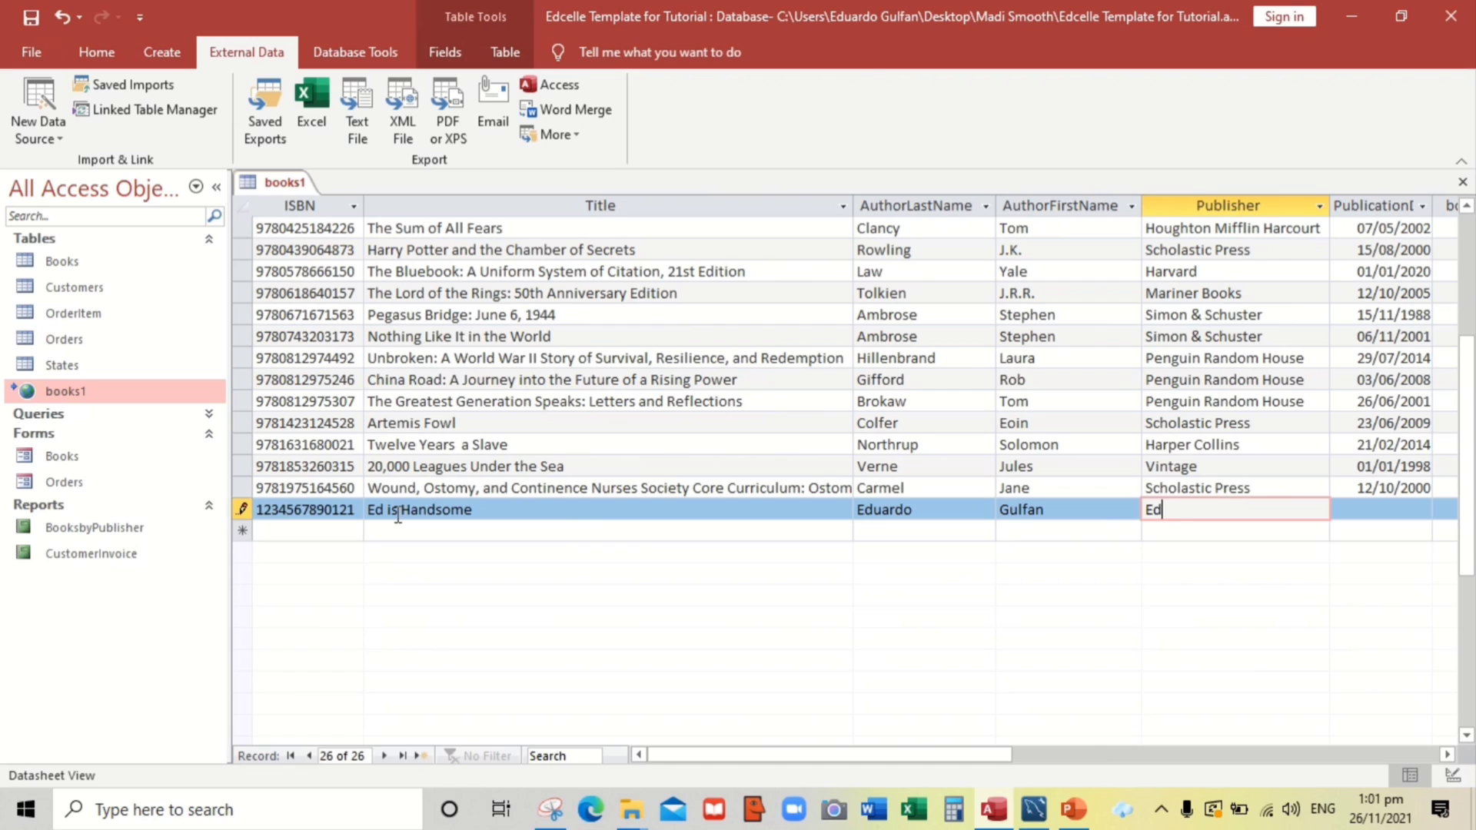
text(cell Press)
key(Tab)
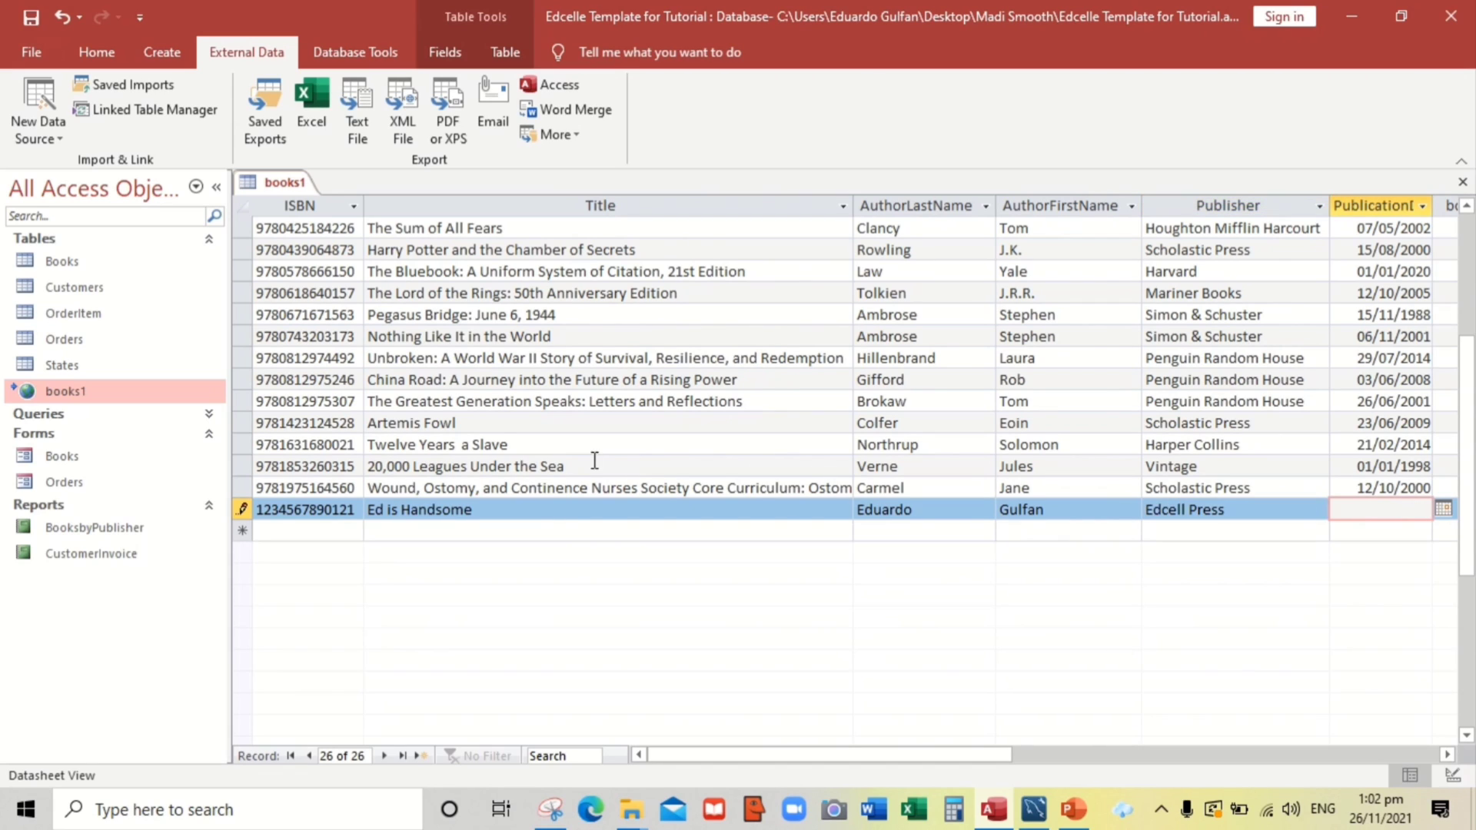
click(1442, 509)
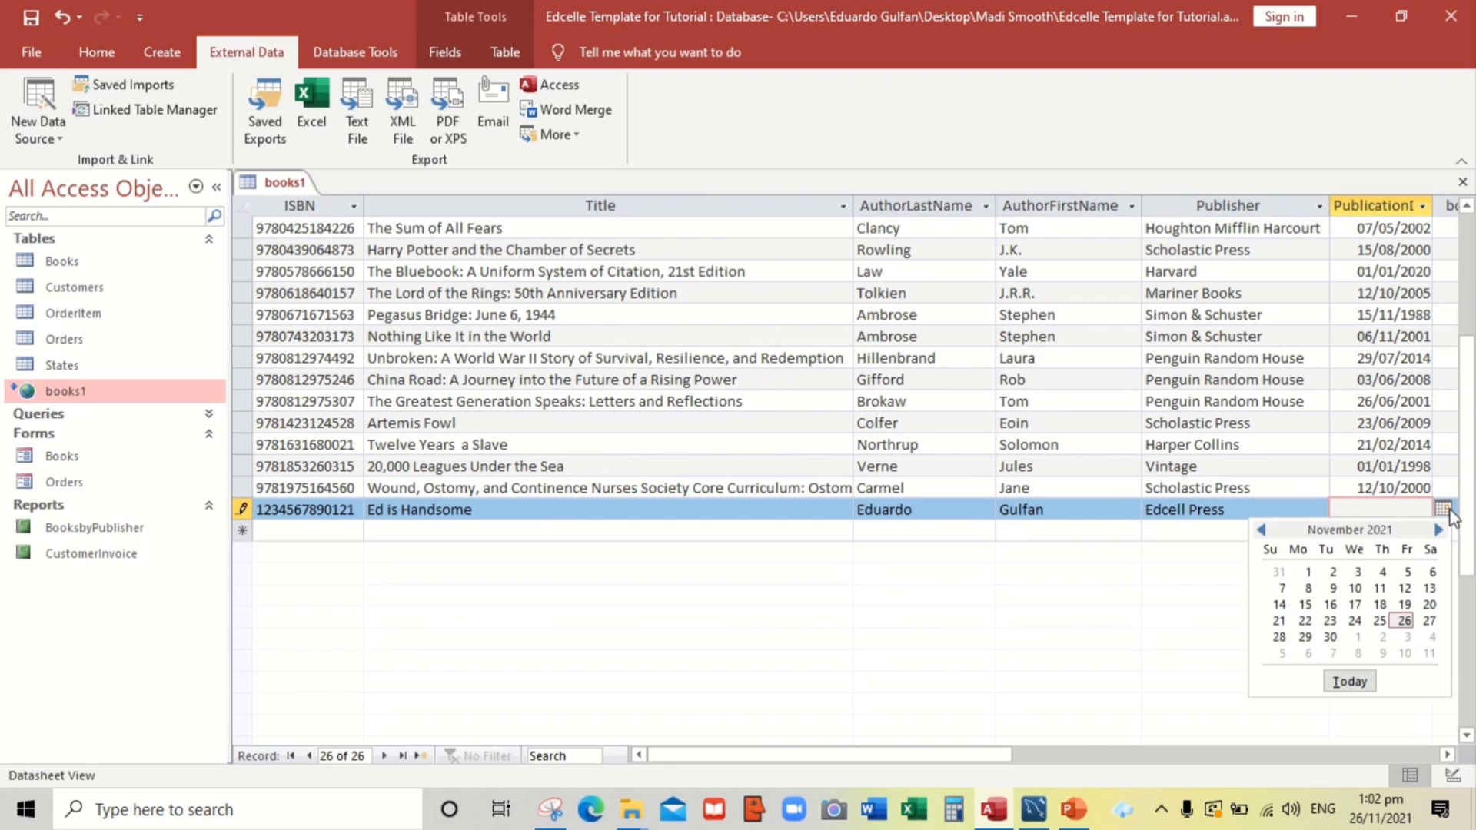
click(1405, 620)
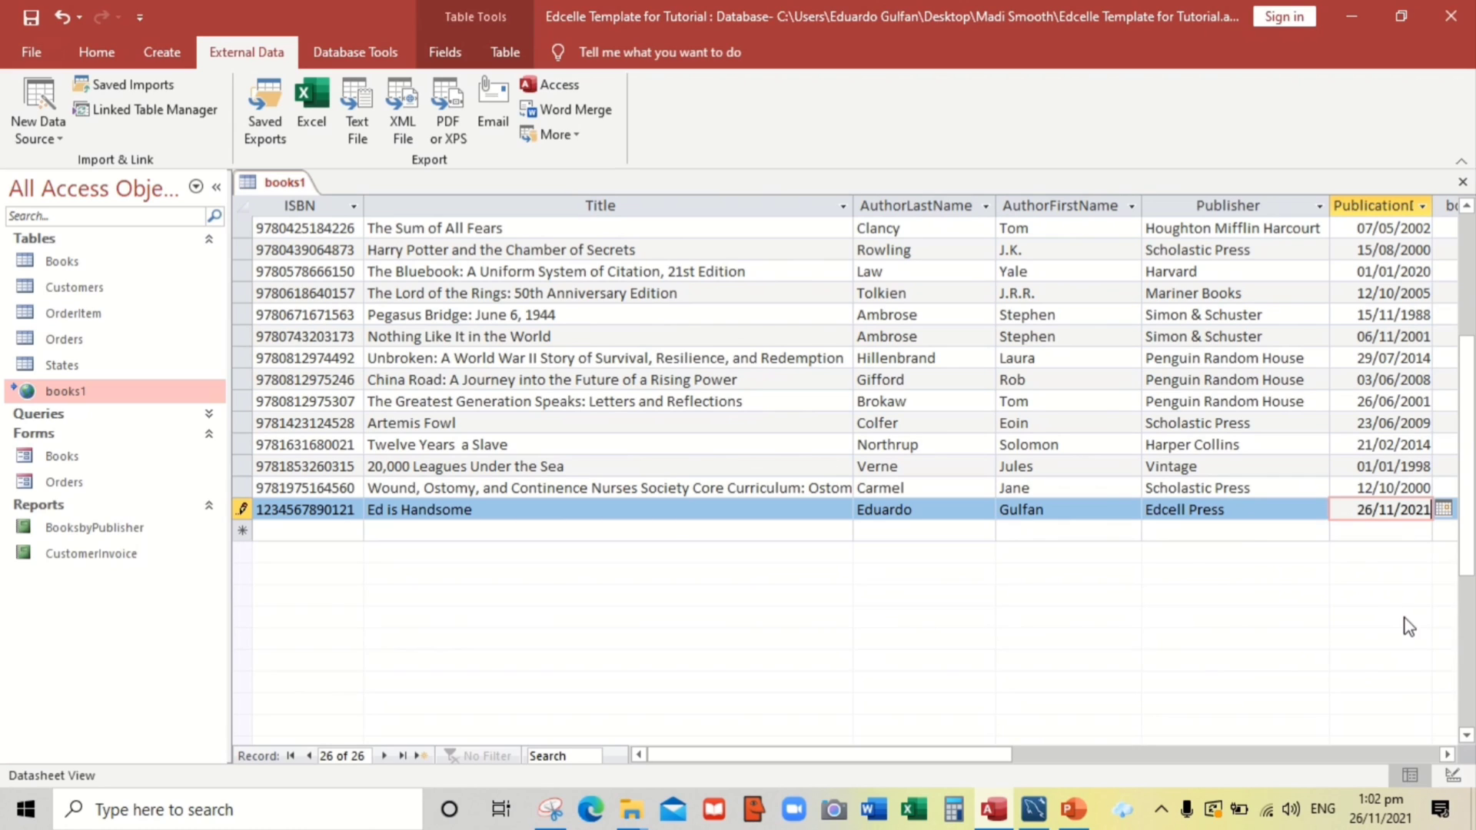
click(325, 531)
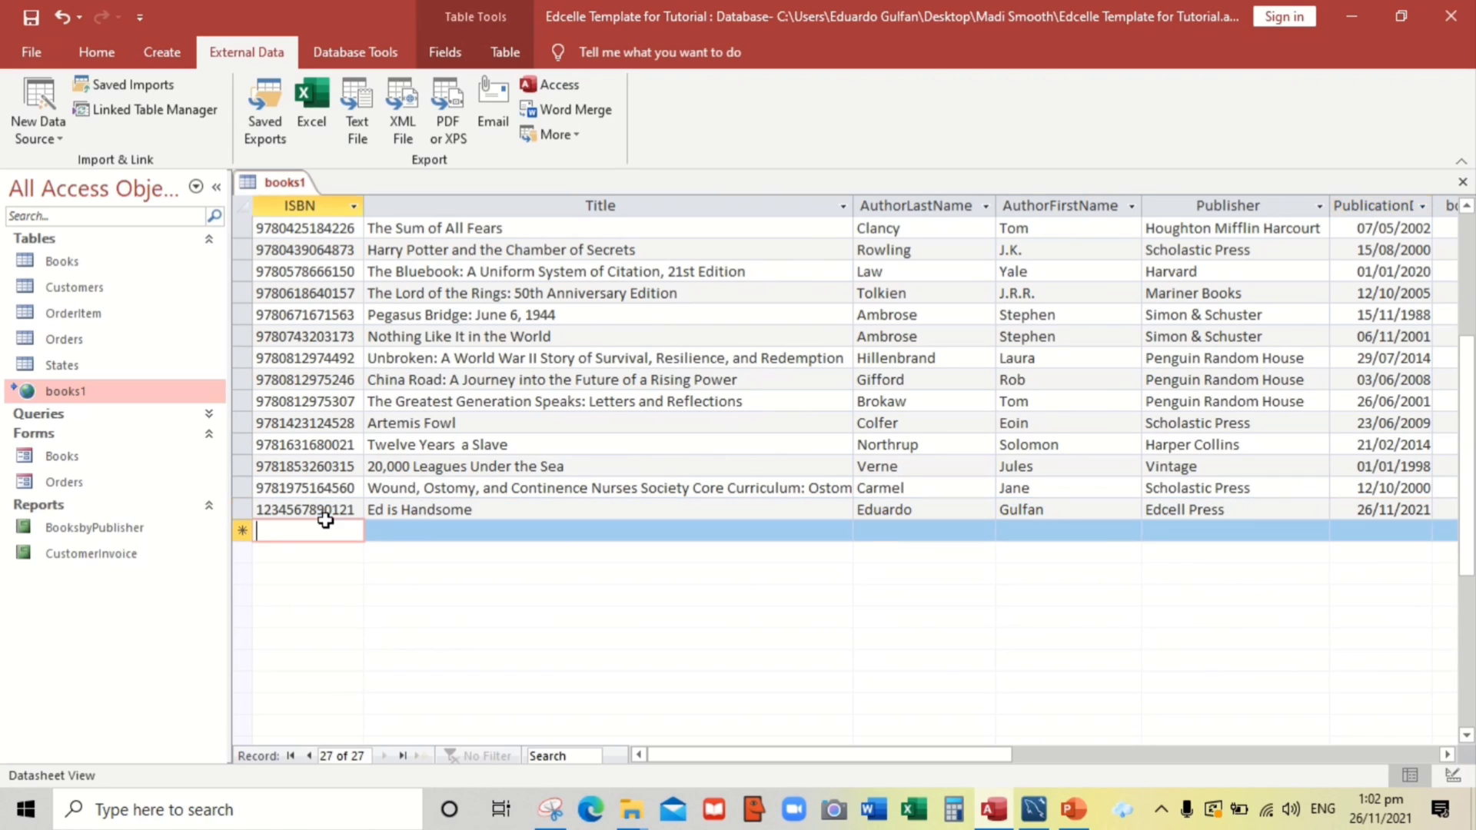
Close the books1 table, keeping its layout changes, and switch to MySQL Workbench
right_click(293, 182)
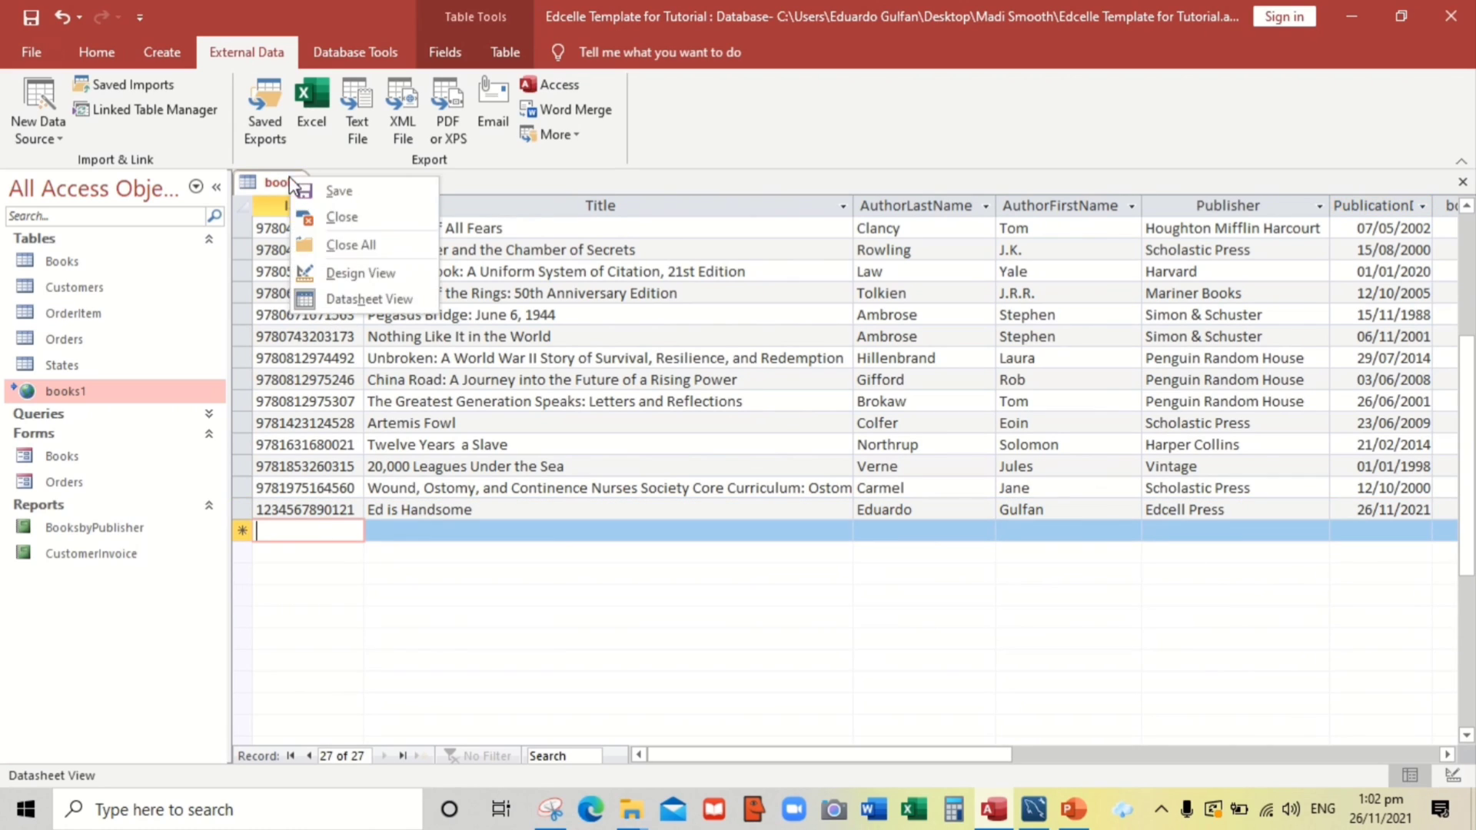
click(342, 219)
click(619, 469)
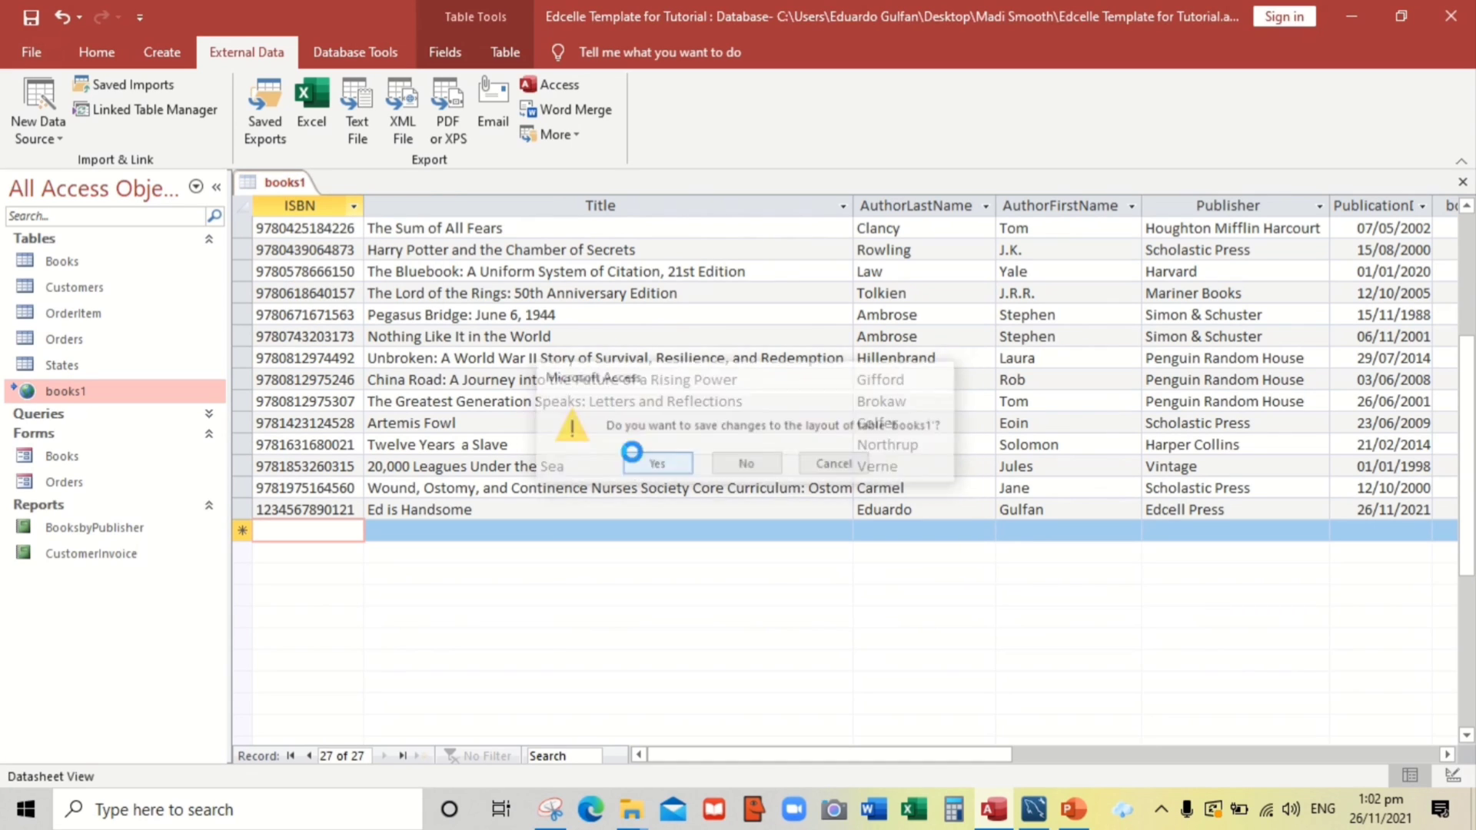
key(alt+Tab)
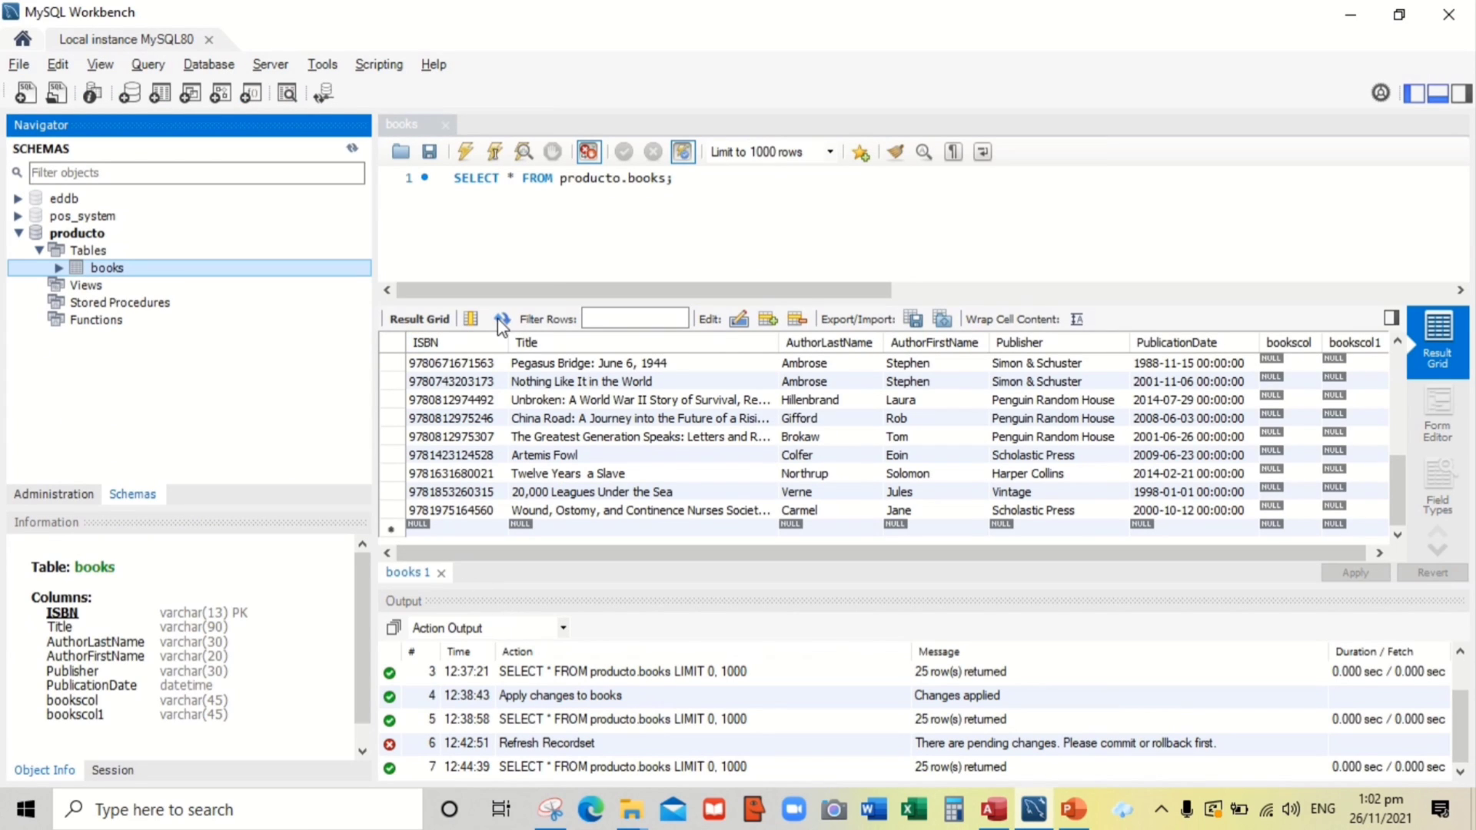
scroll(549, 453, up, 3)
scroll(705, 495, up, 2)
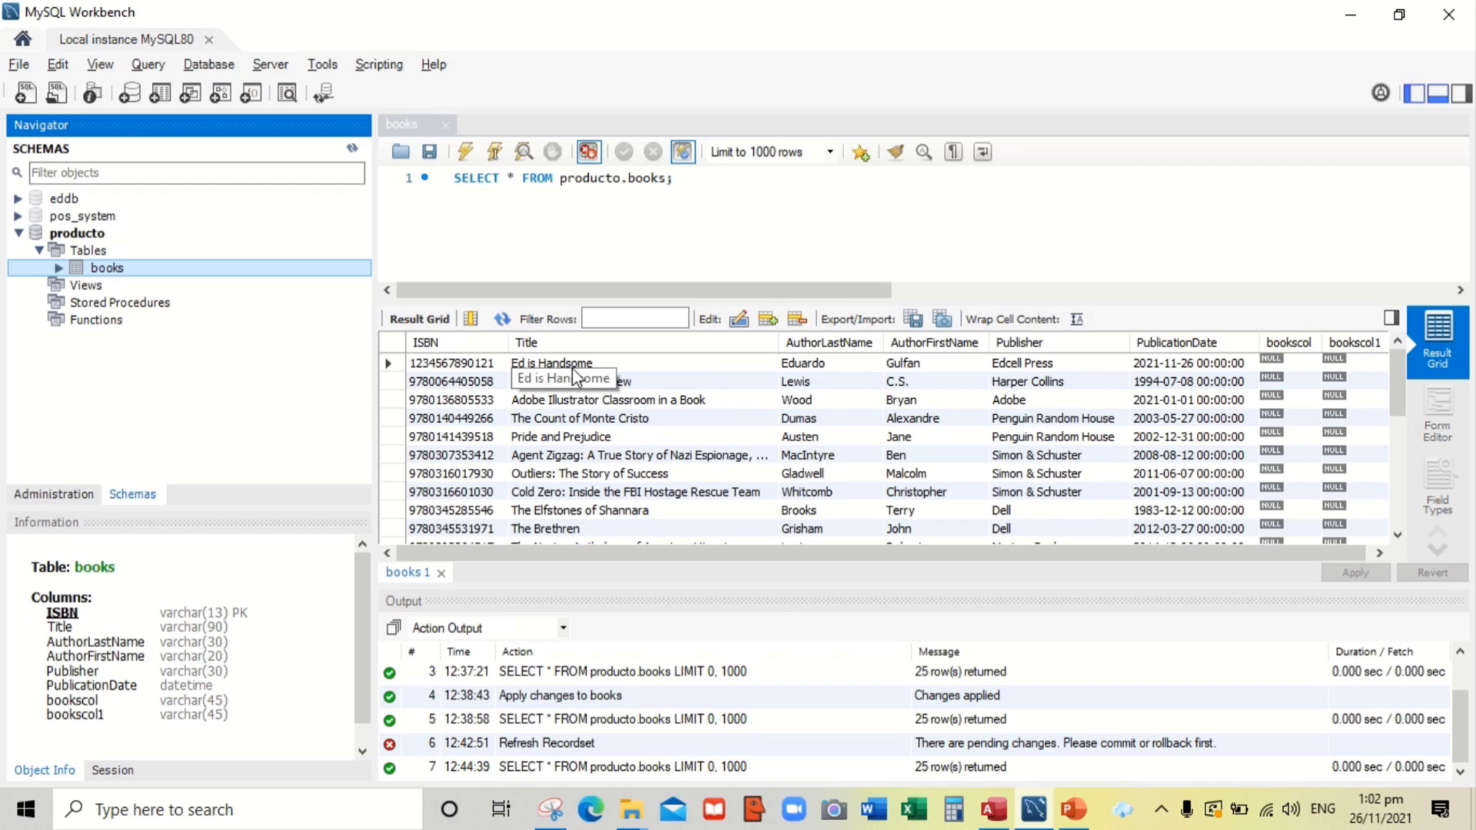
double_click(478, 361)
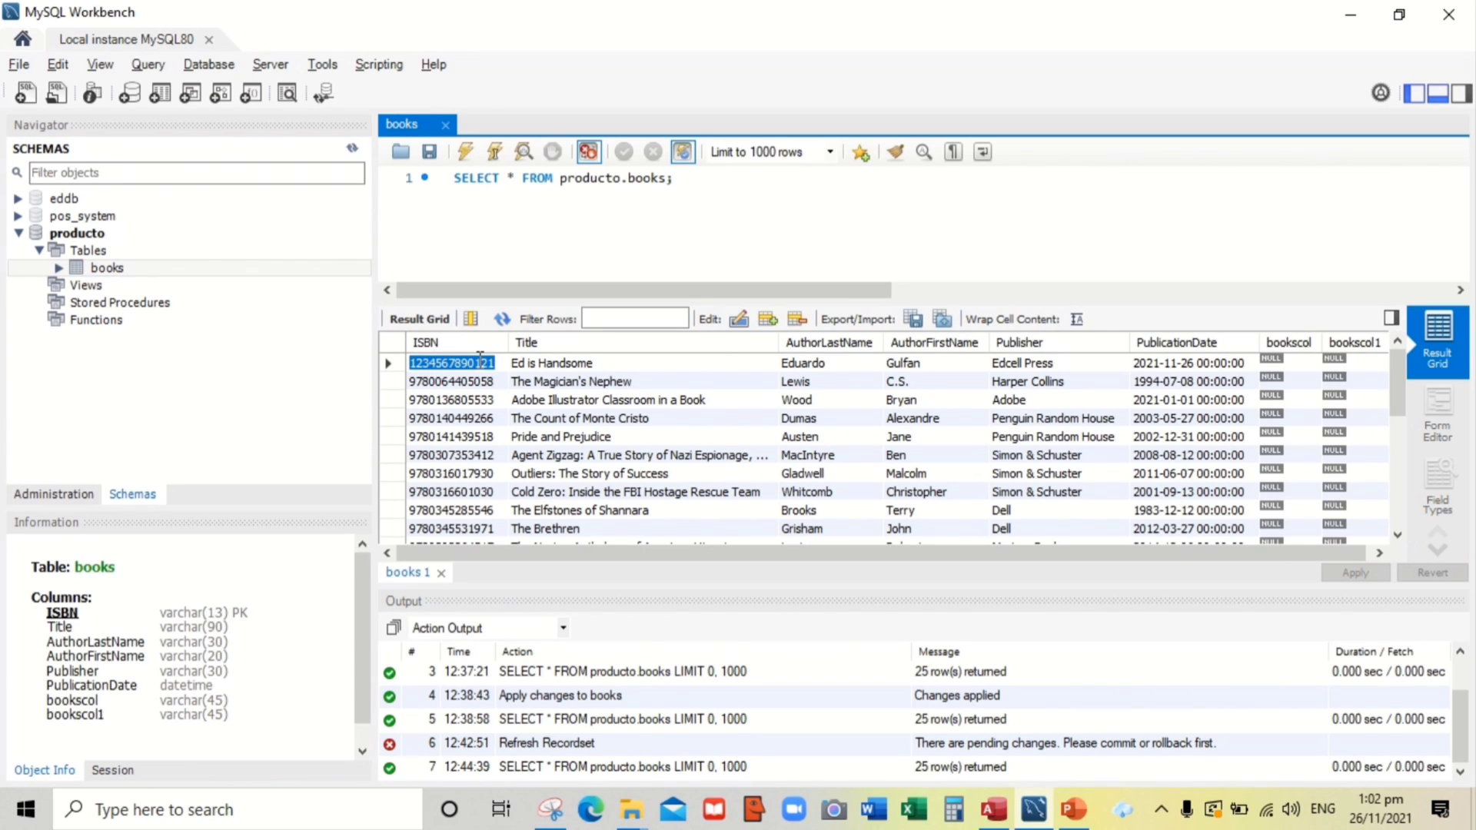
Back in Access, delete the local Books table together with its relationships
key(alt+Tab)
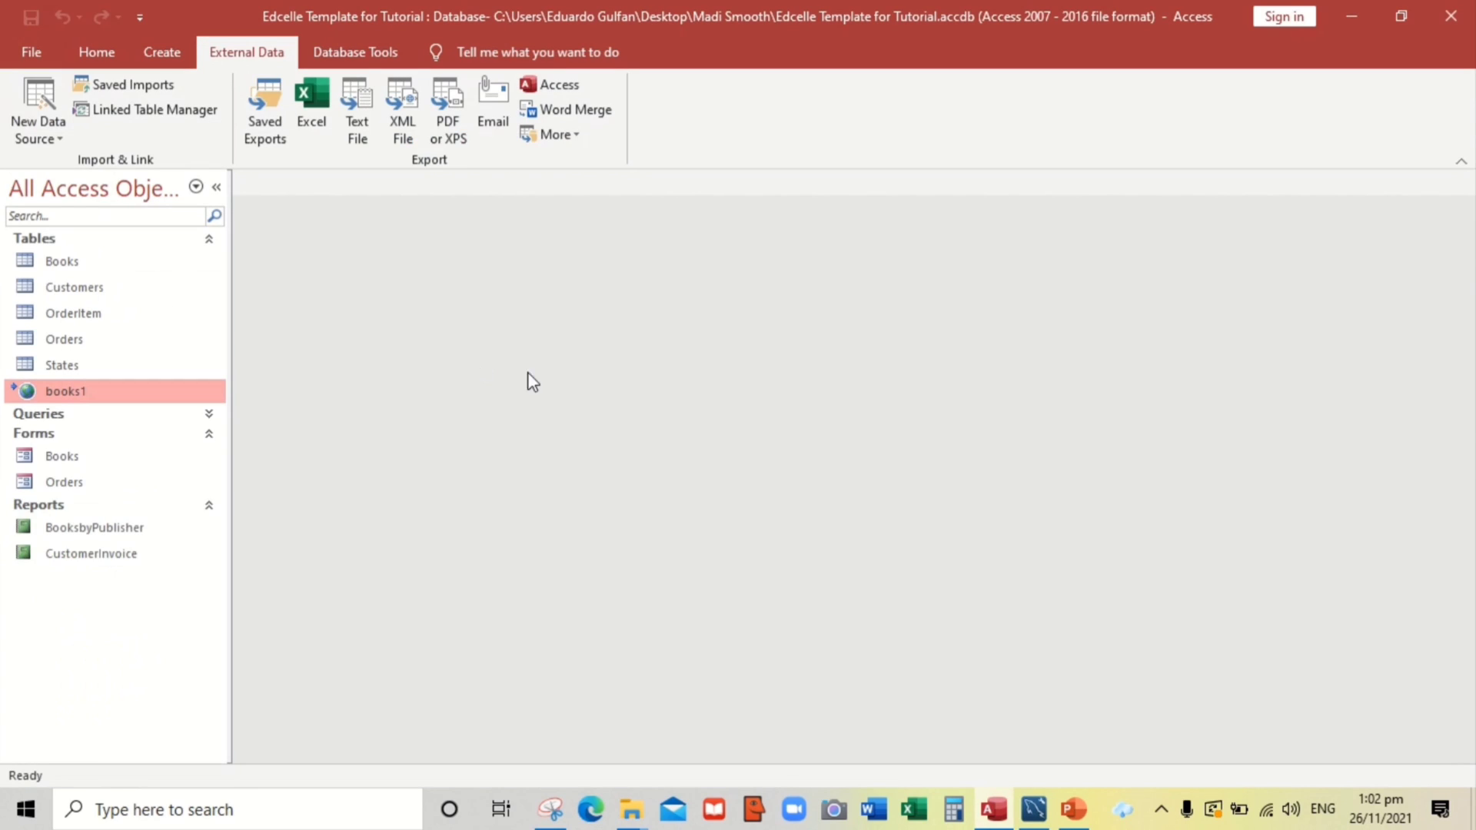
click(35, 414)
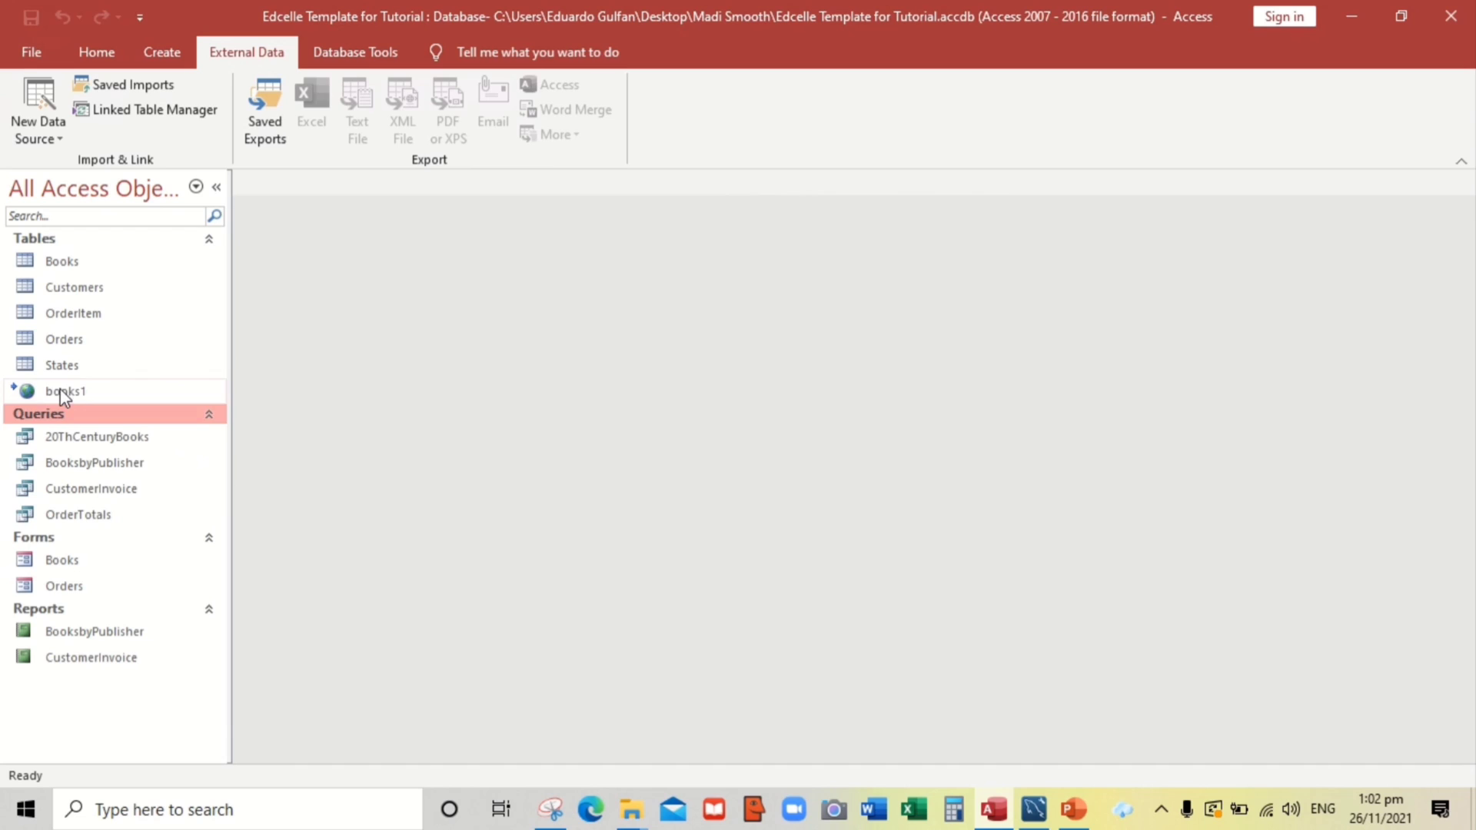
click(59, 391)
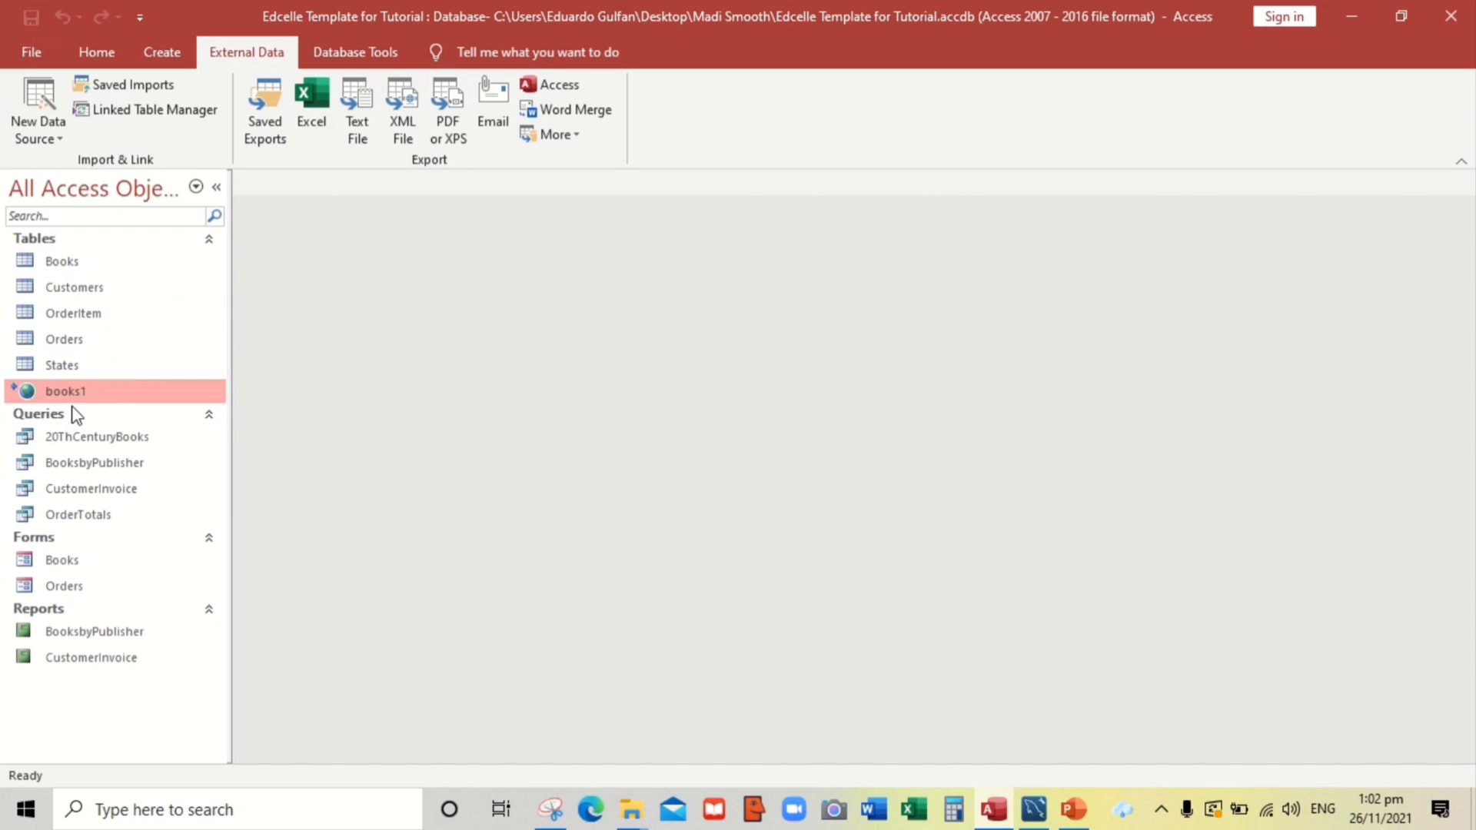
mouse_move(83, 394)
click(59, 266)
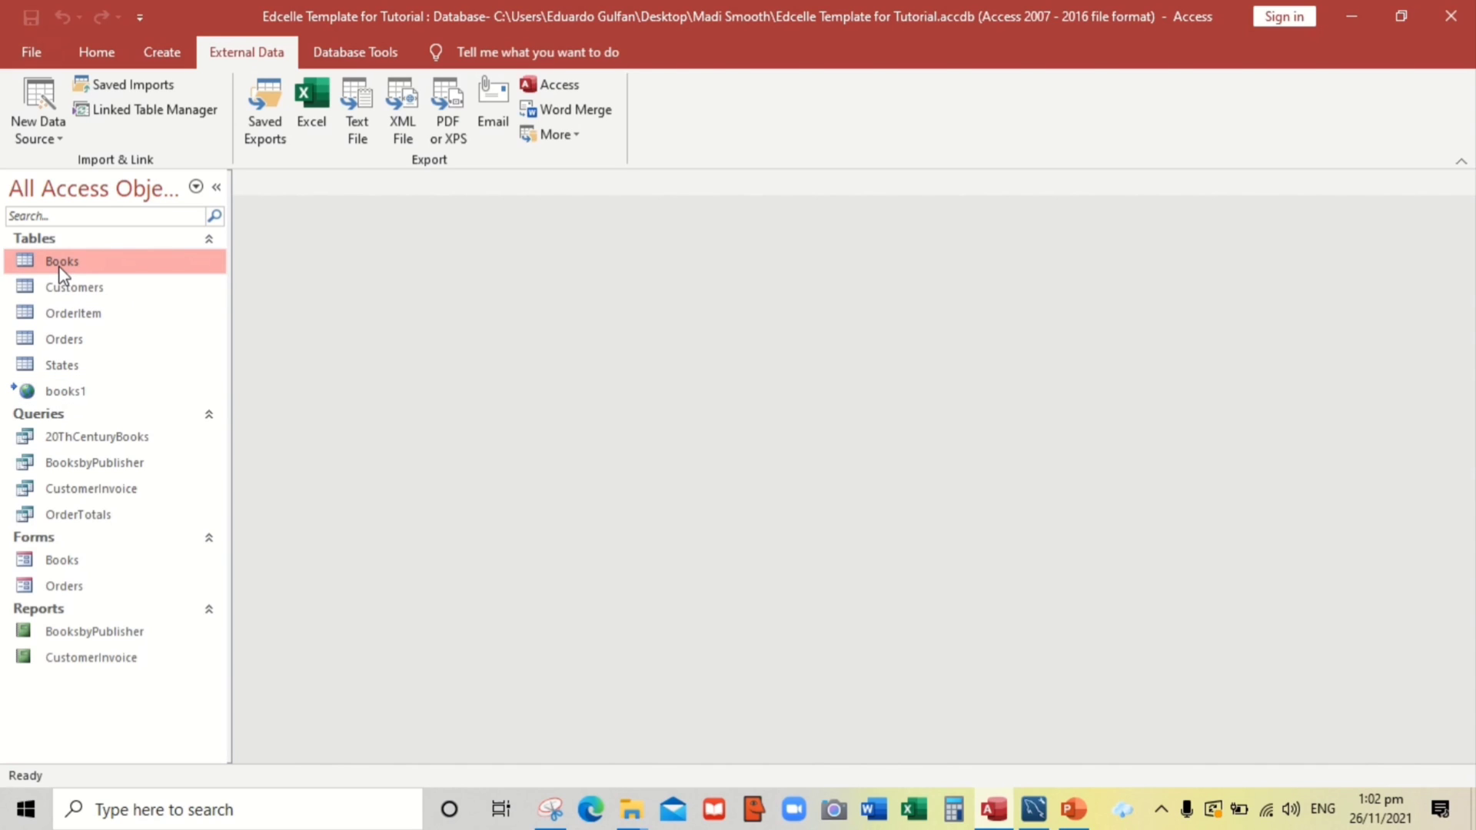
click(62, 292)
click(57, 263)
key(Delete)
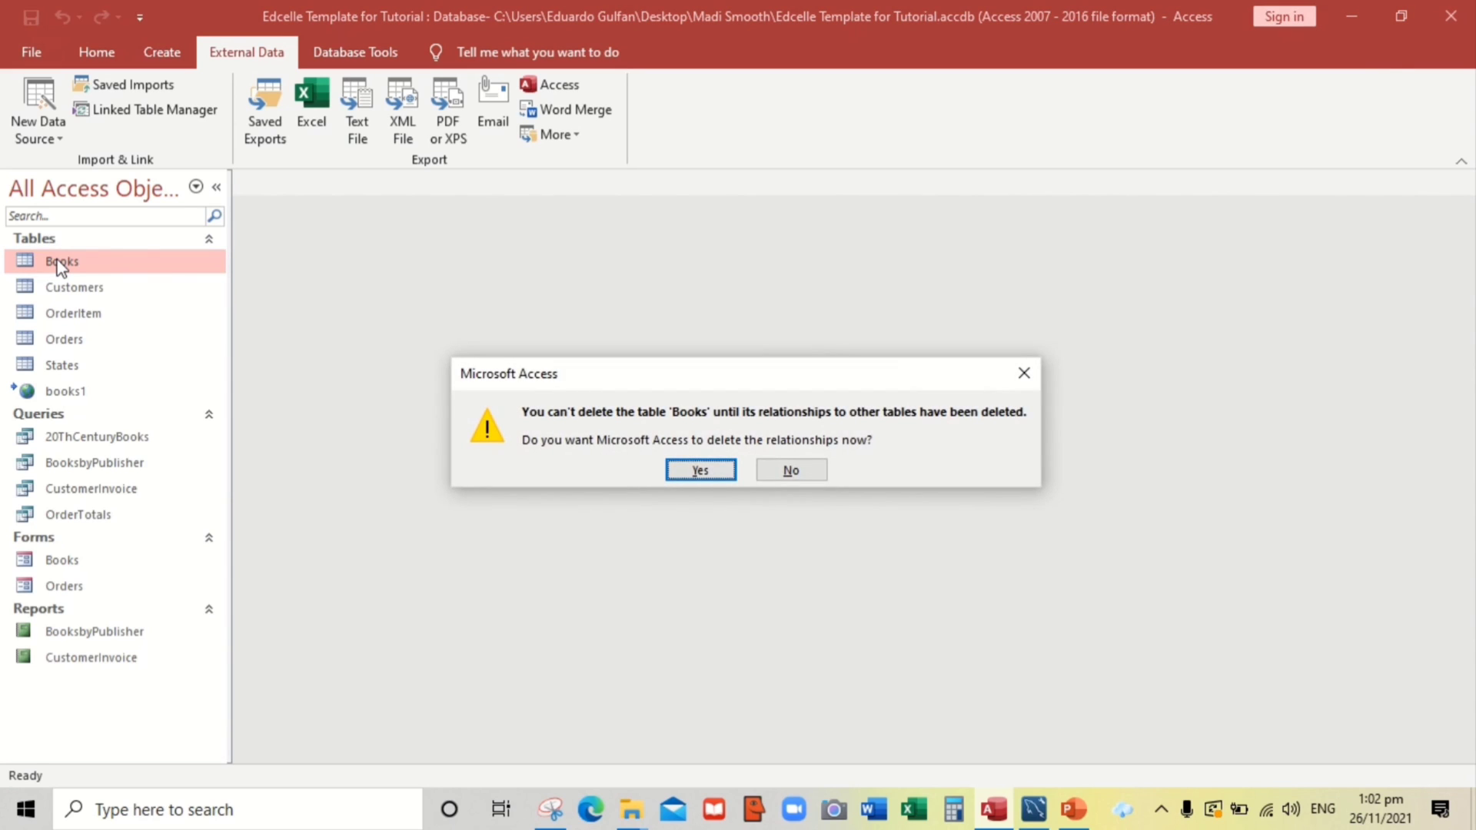
key(Return)
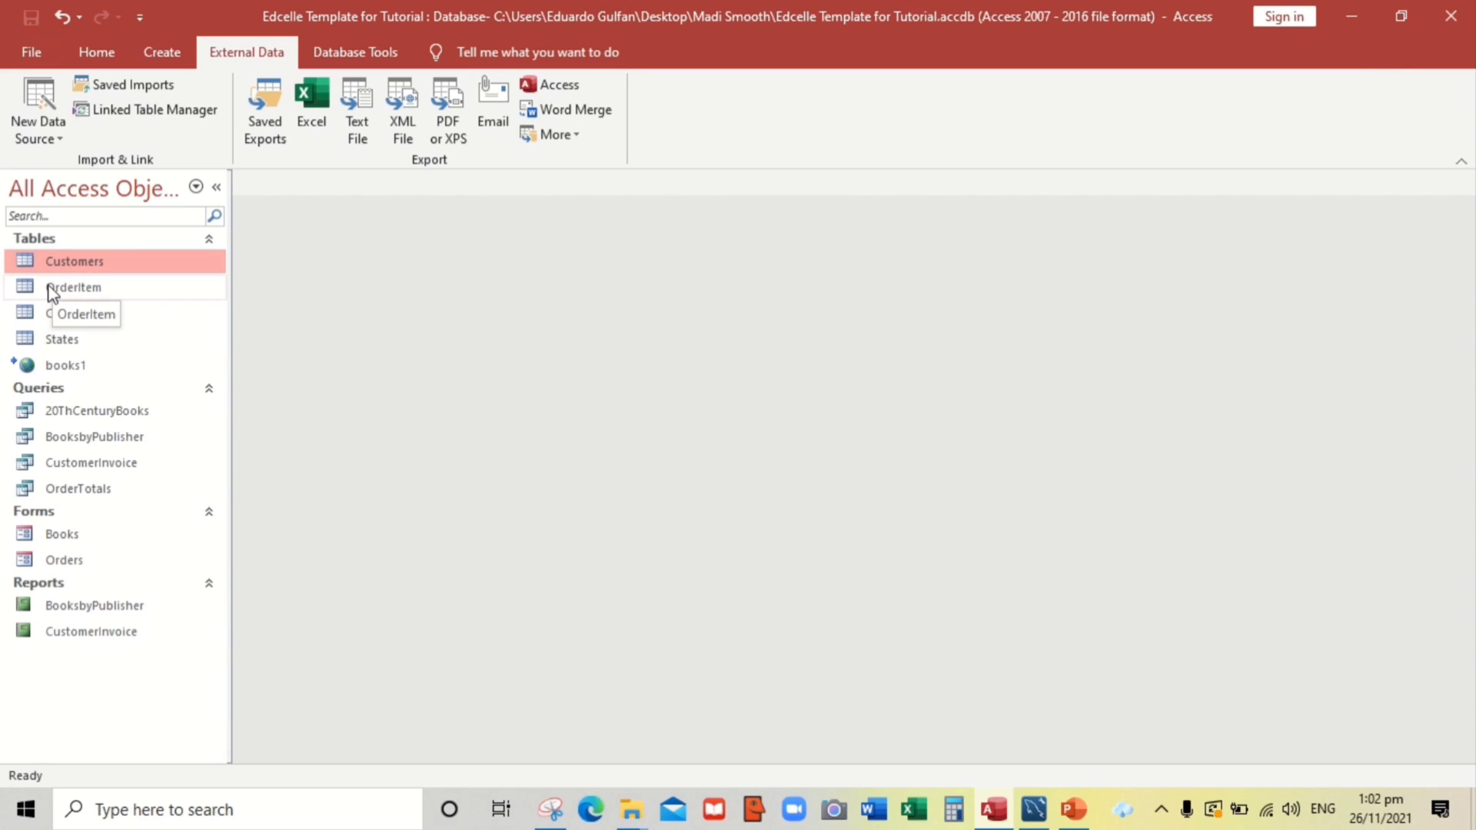
Open the Books form, dismiss its missing record source warning, and select books1
double_click(35, 538)
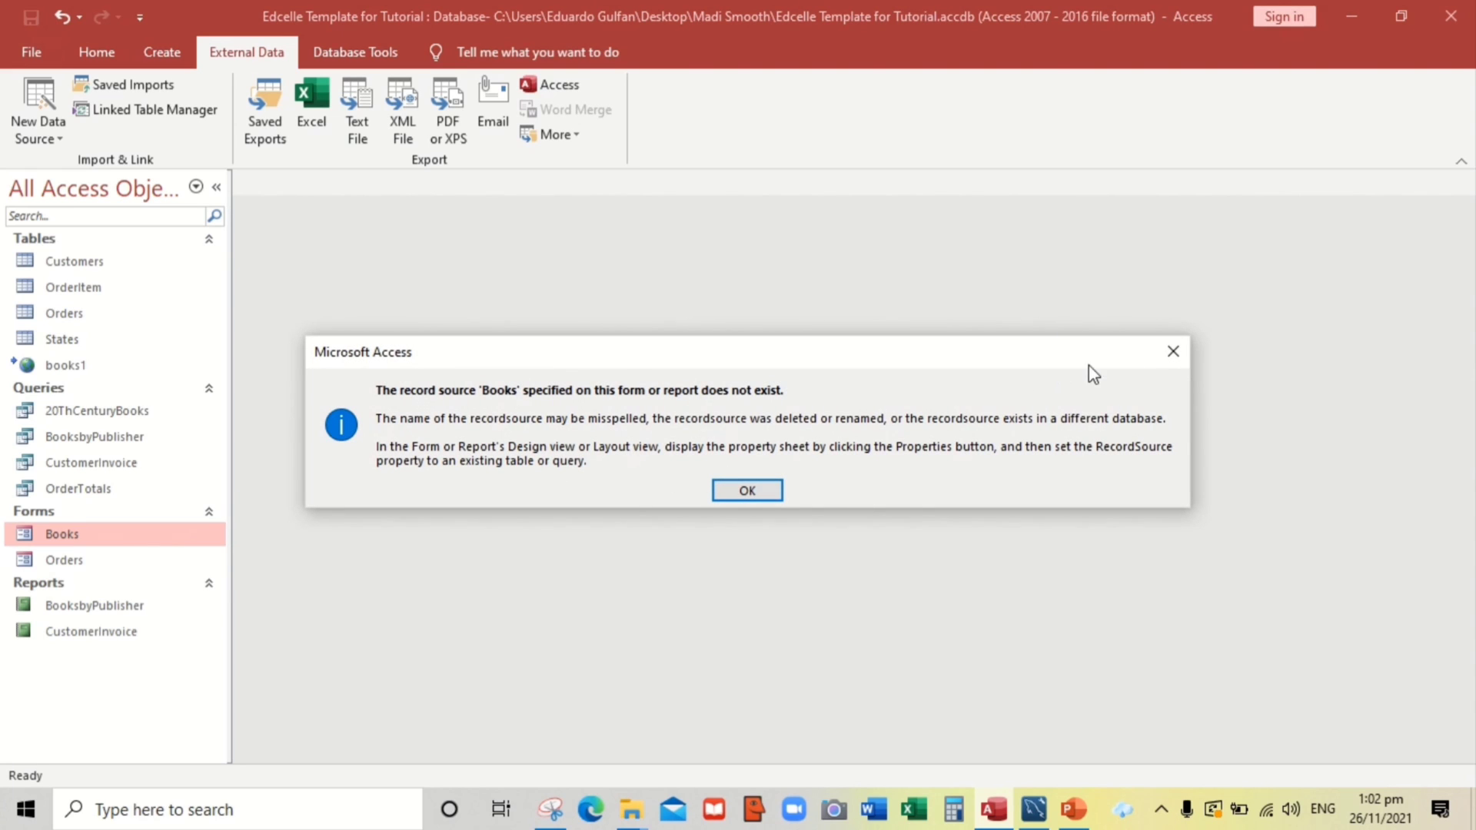
click(1172, 352)
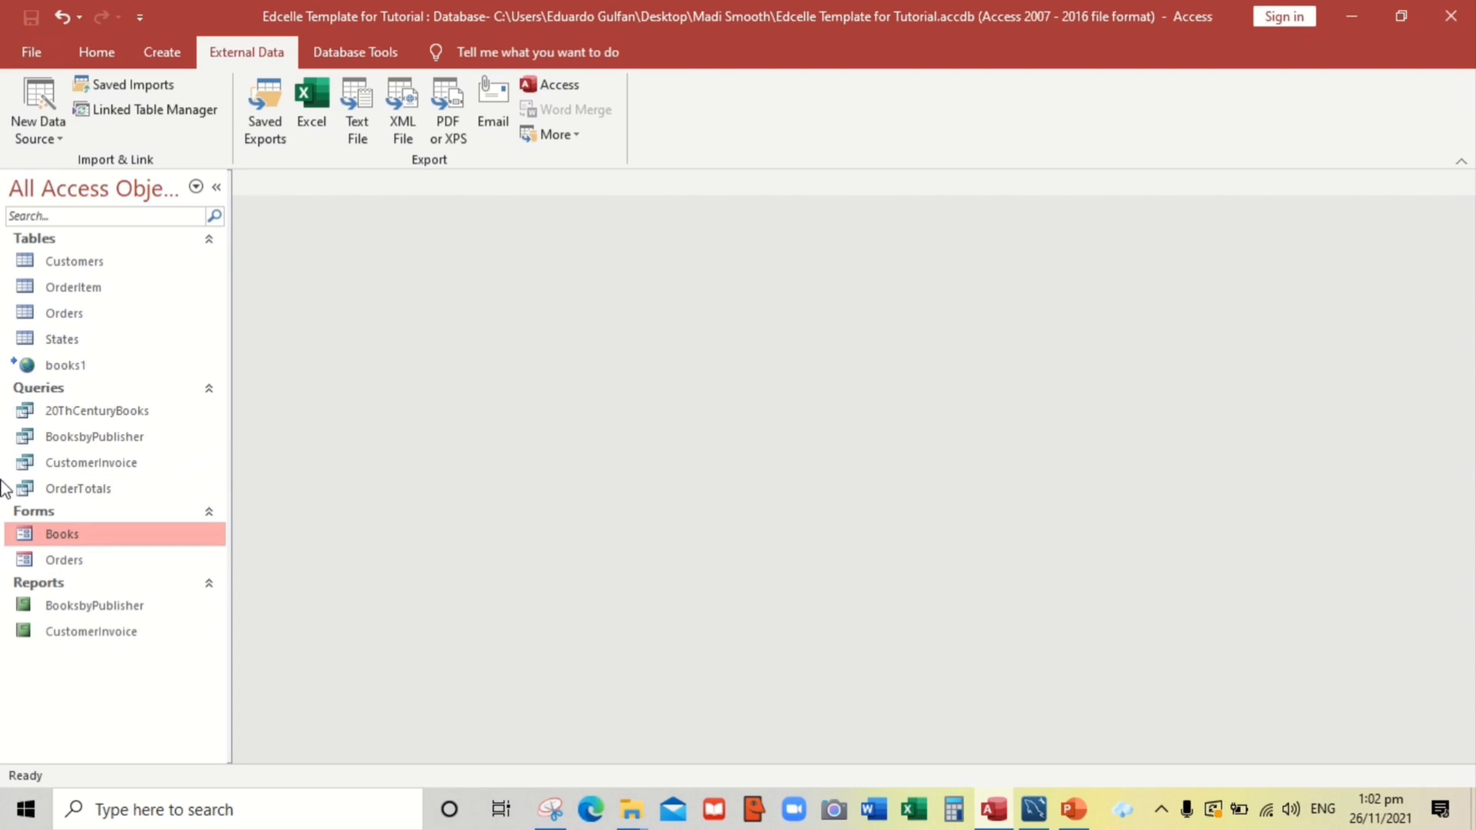
click(66, 366)
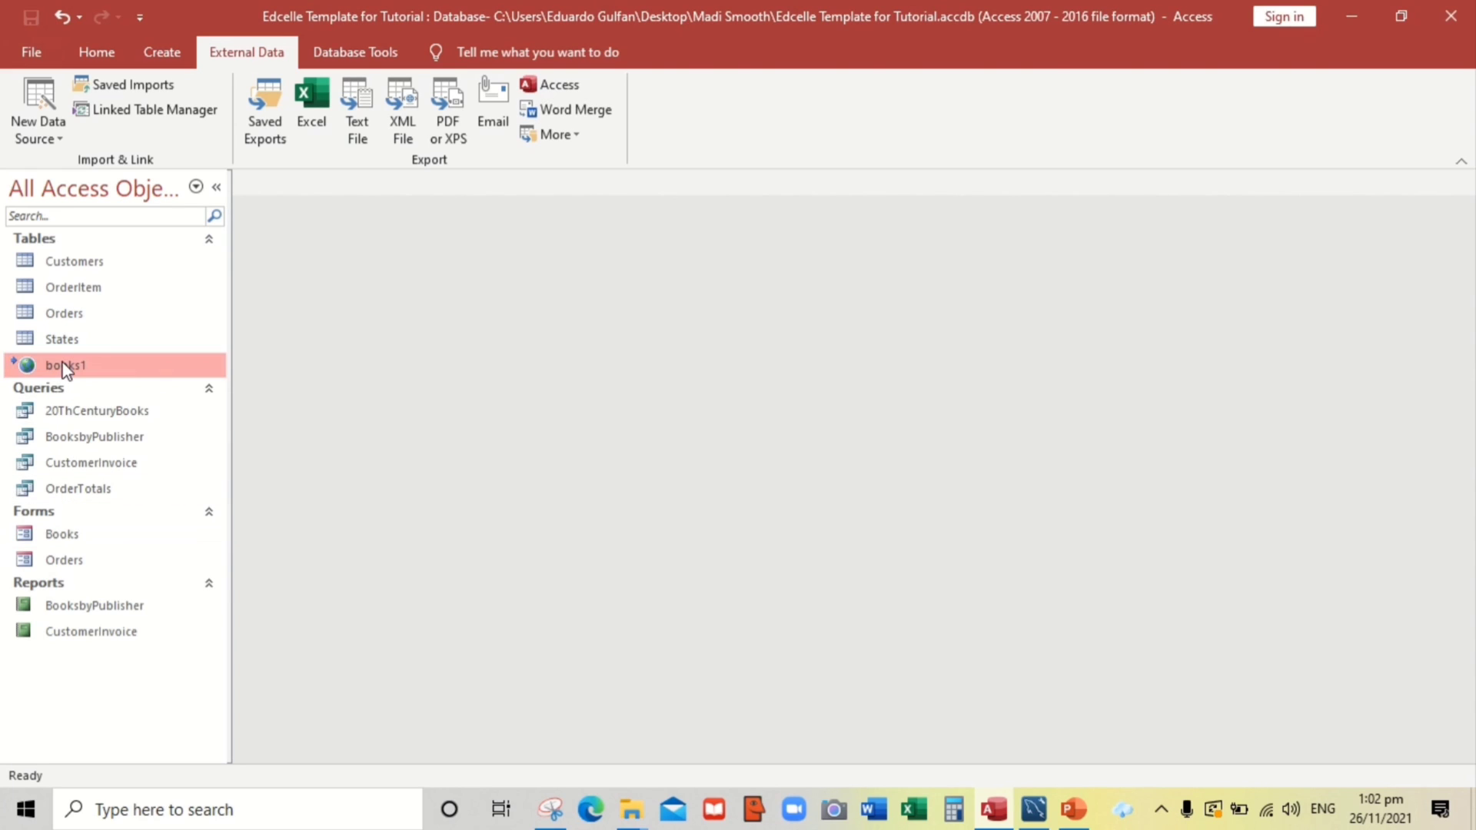
In Layout View, set the Books form's Record Source to books1, then switch to Form View
right_click(63, 534)
click(137, 303)
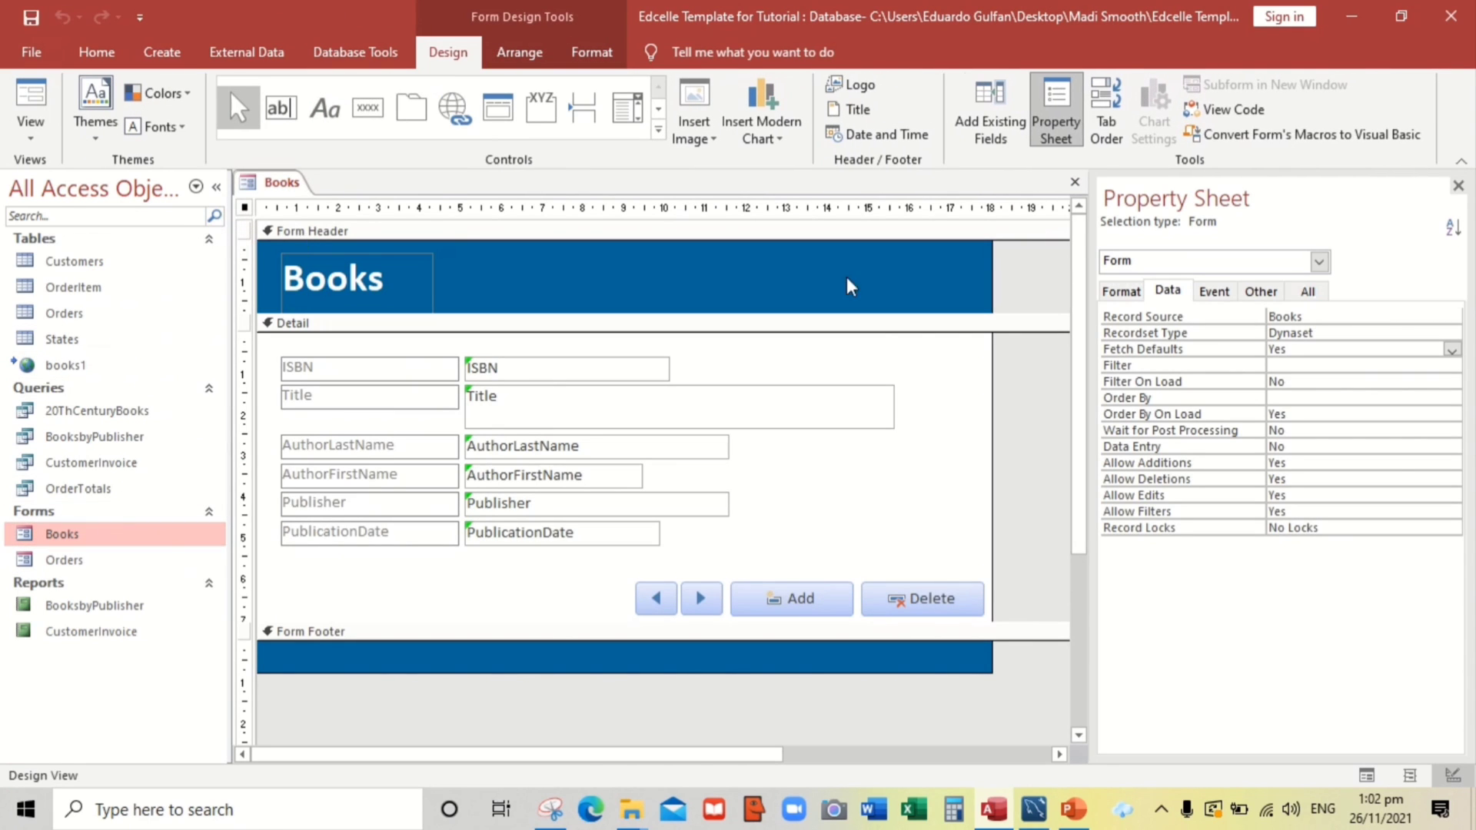
click(1311, 315)
click(1434, 317)
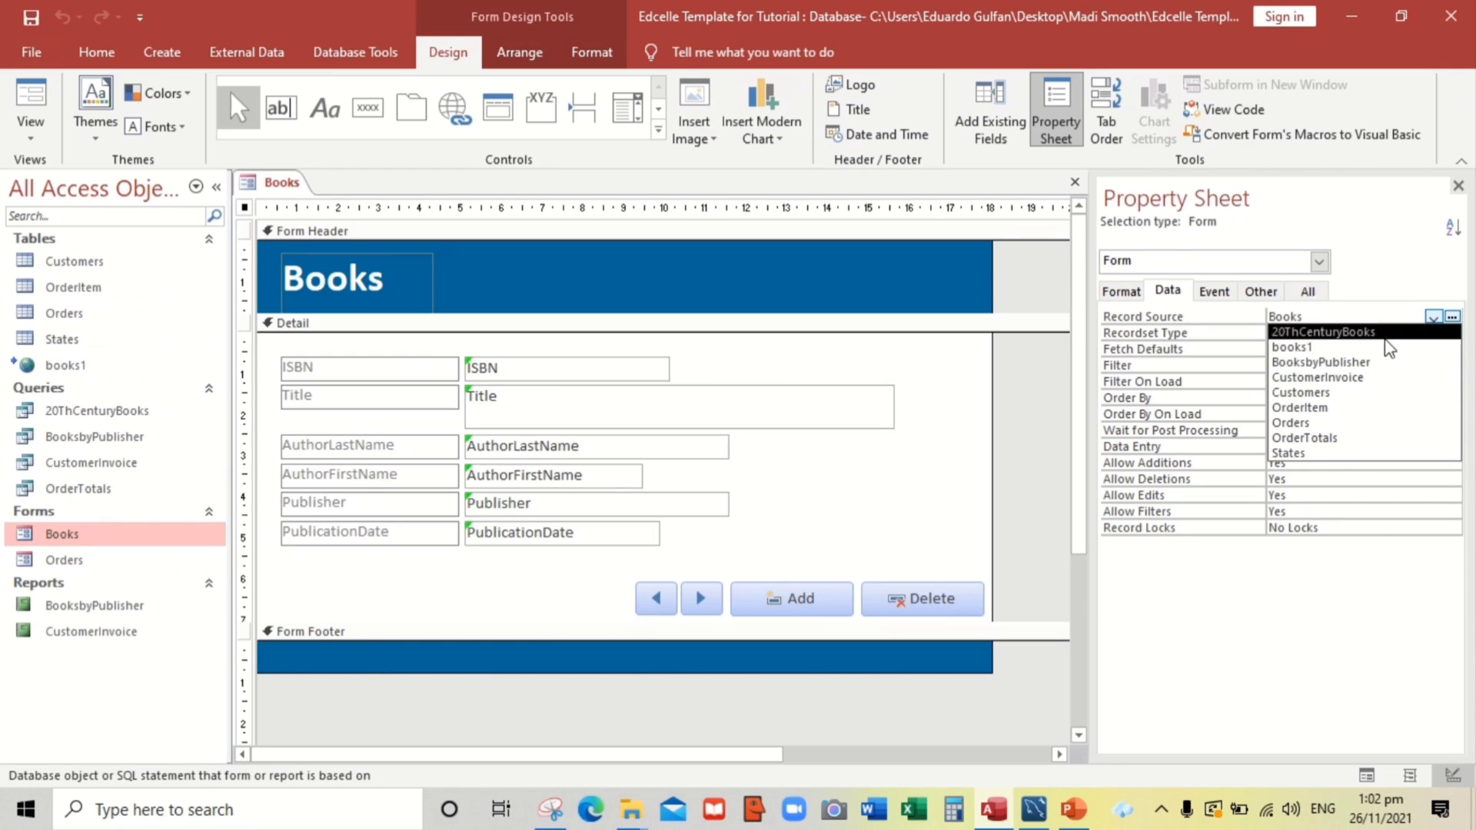
click(1298, 348)
click(1299, 363)
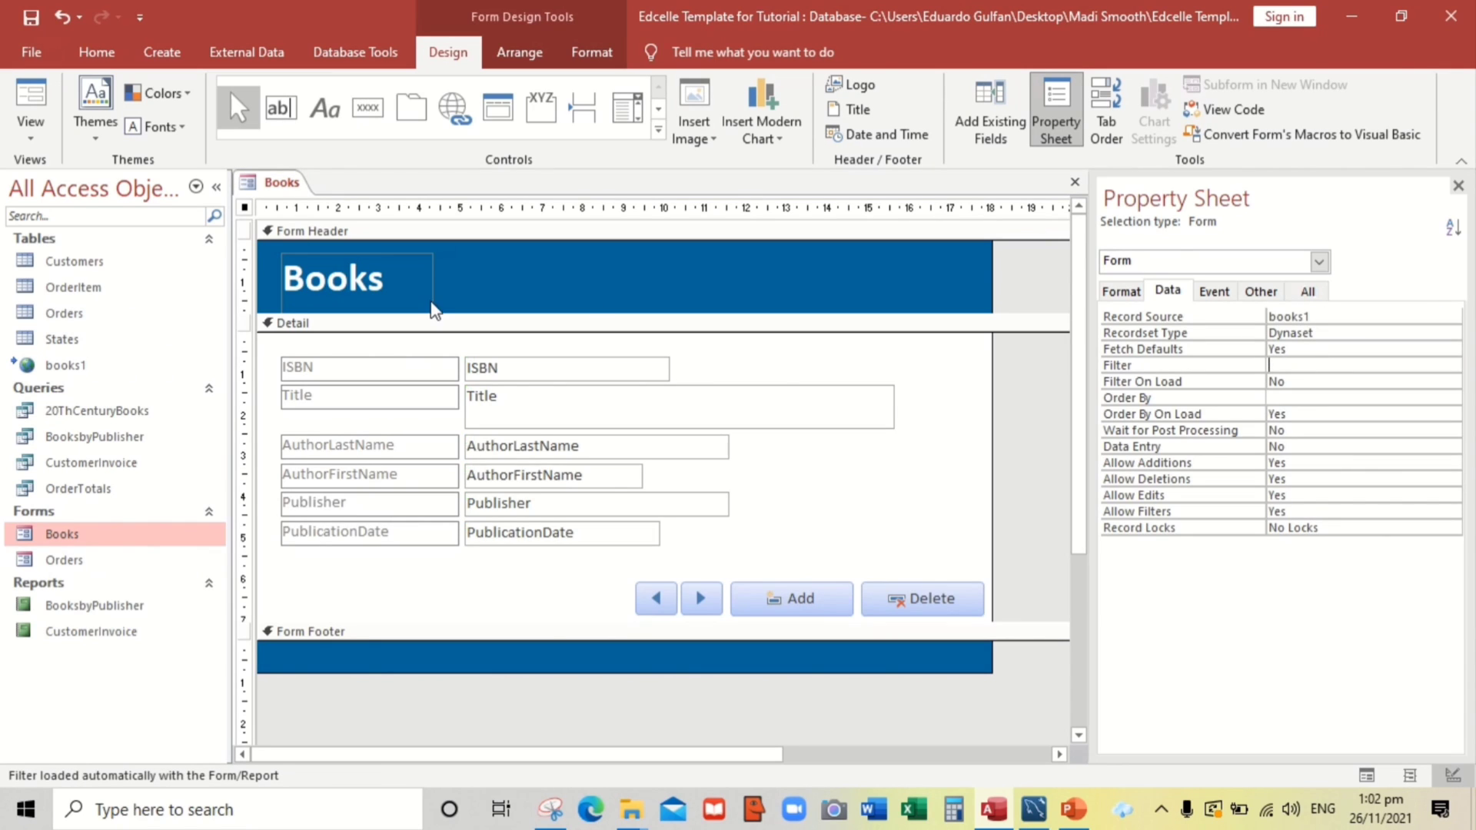
click(29, 99)
Reposition the Books form, step forward two records, and start a blank record
drag(422, 224, 609, 242)
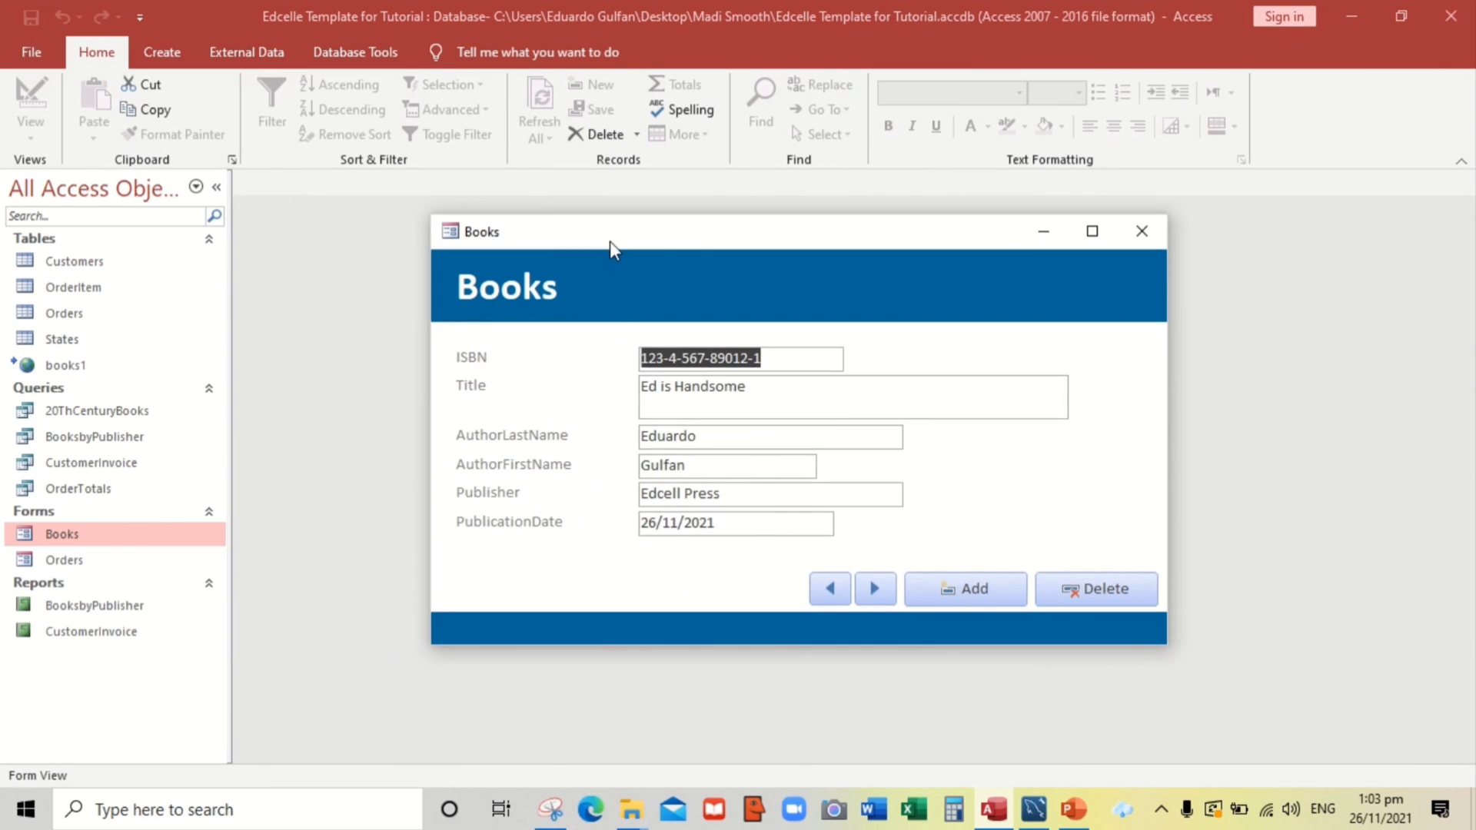
click(880, 589)
click(880, 589)
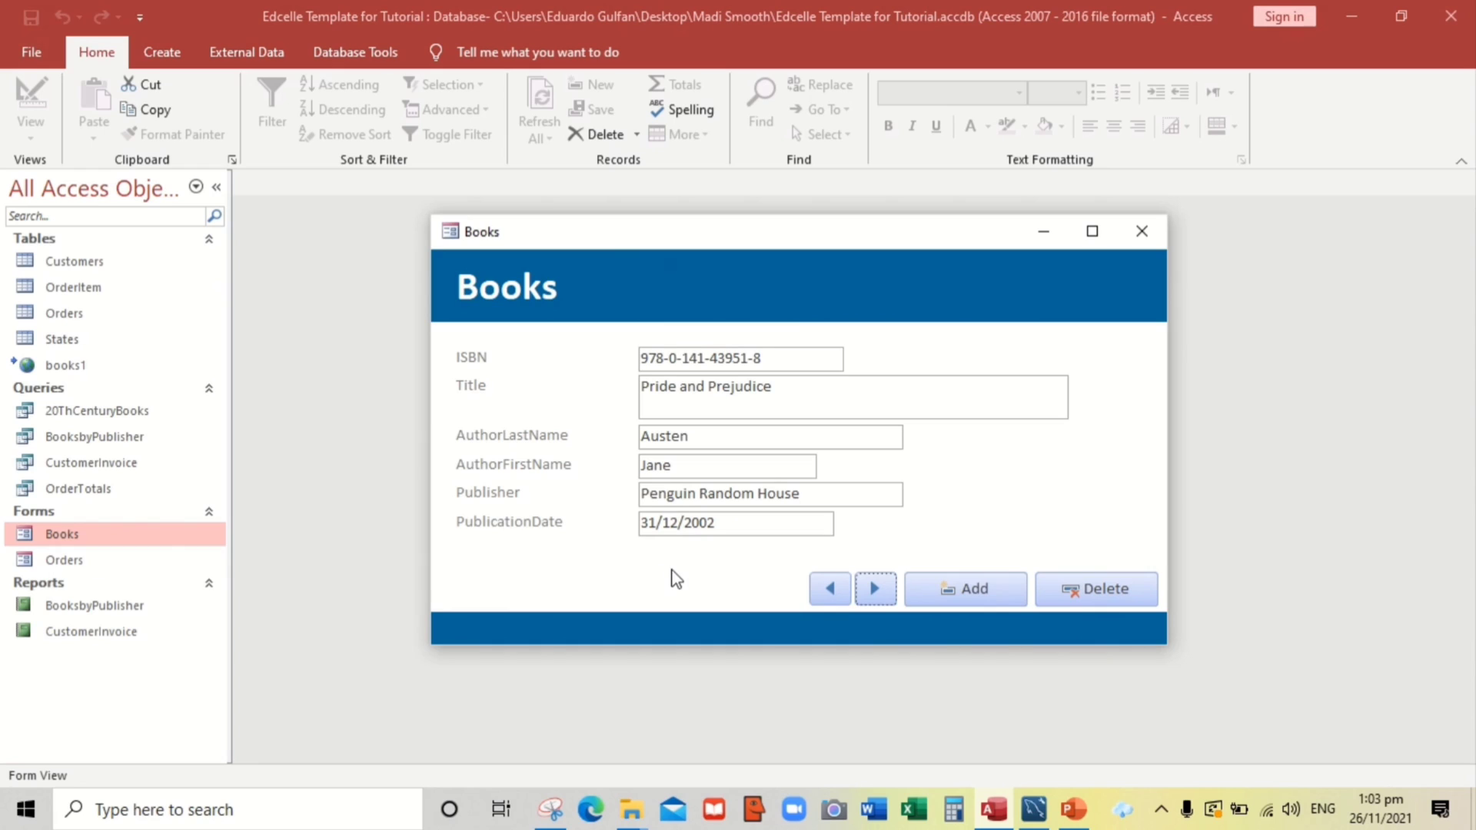
click(960, 588)
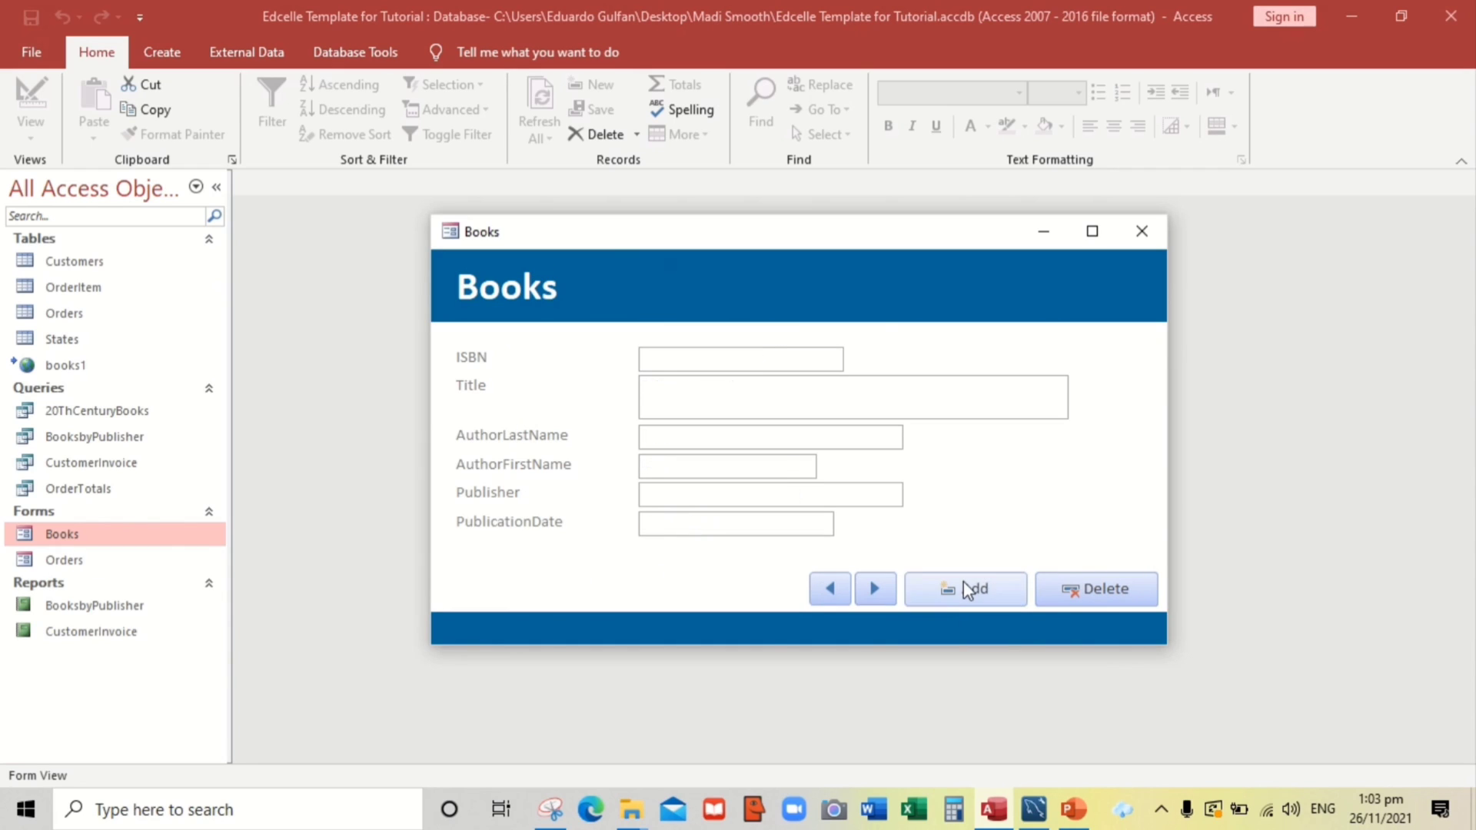
click(653, 357)
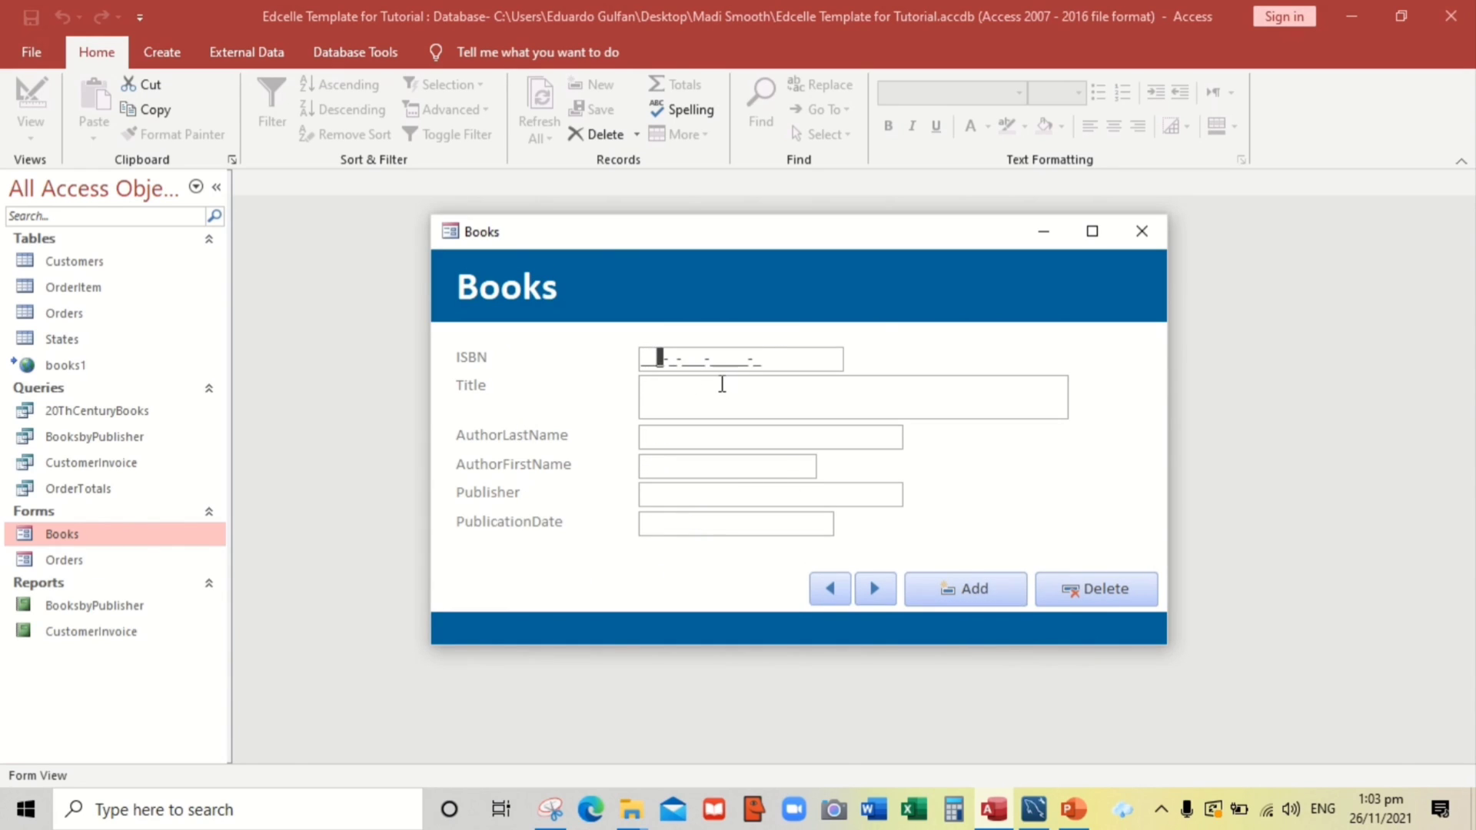
text(123-4-567-7789)
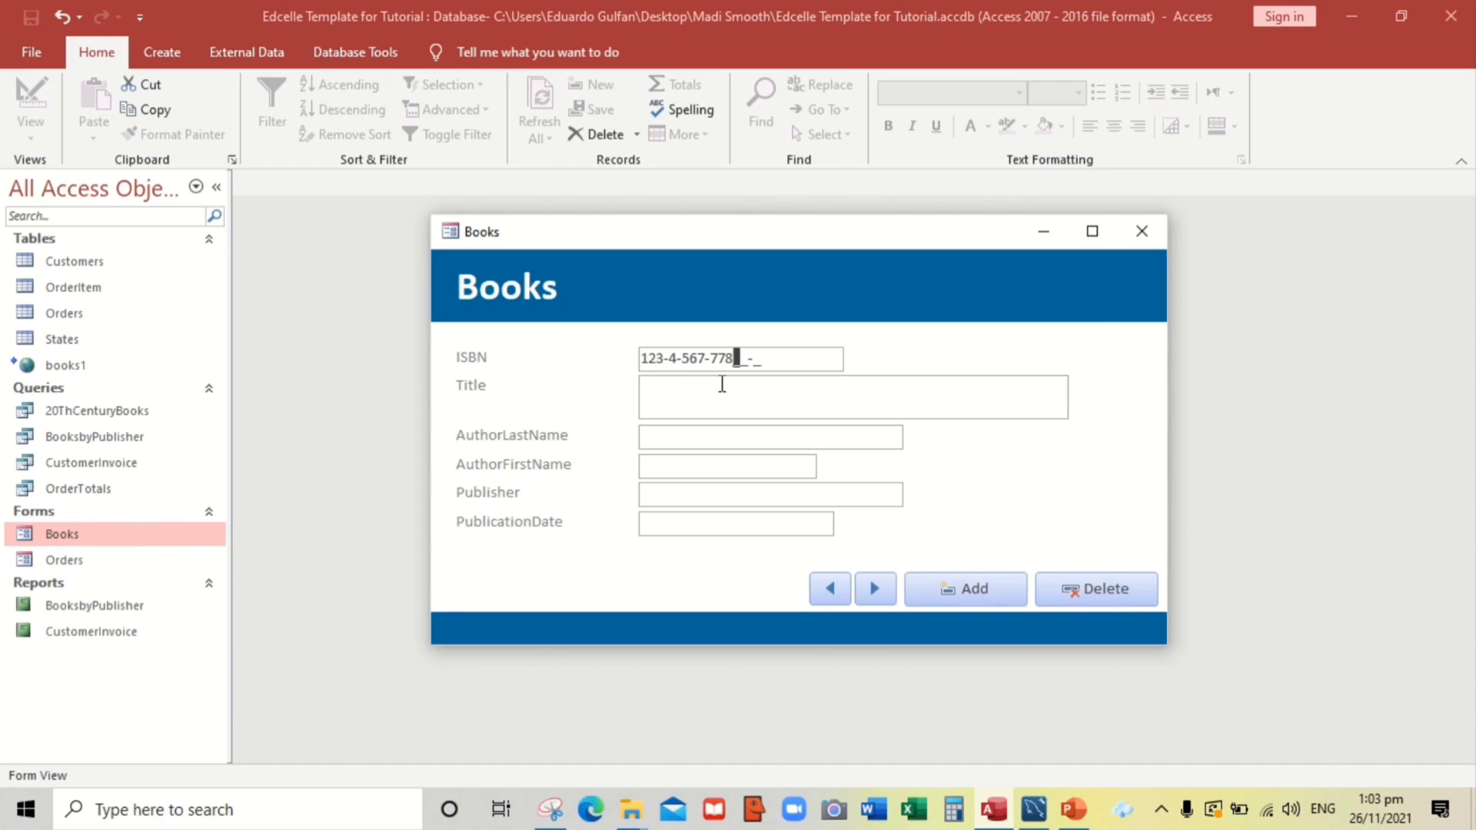
text(7-1)
click(722, 384)
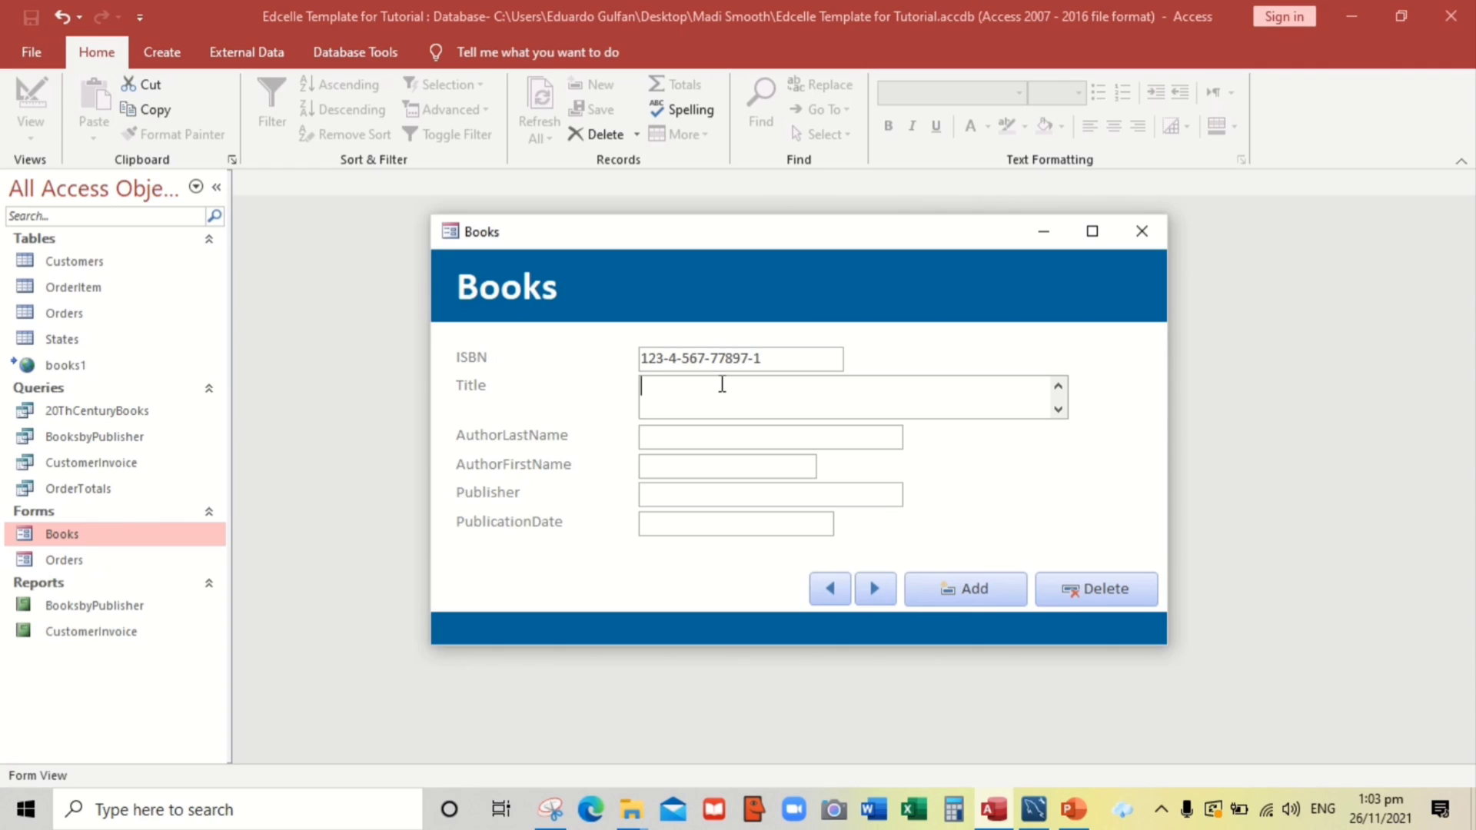
text(Edcelle the Programmer)
key(Tab)
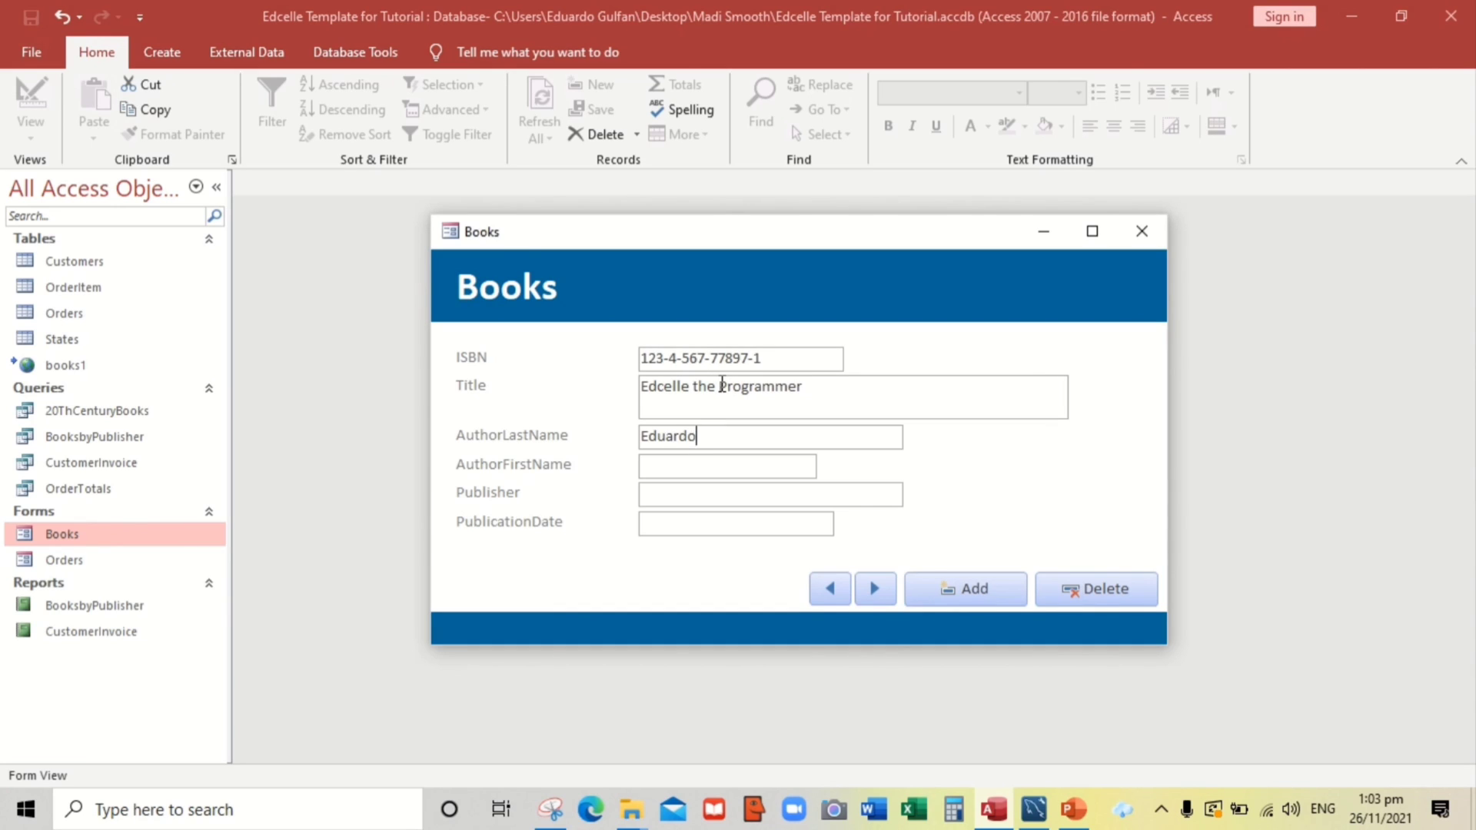
key(Tab)
text(Edcelle Press)
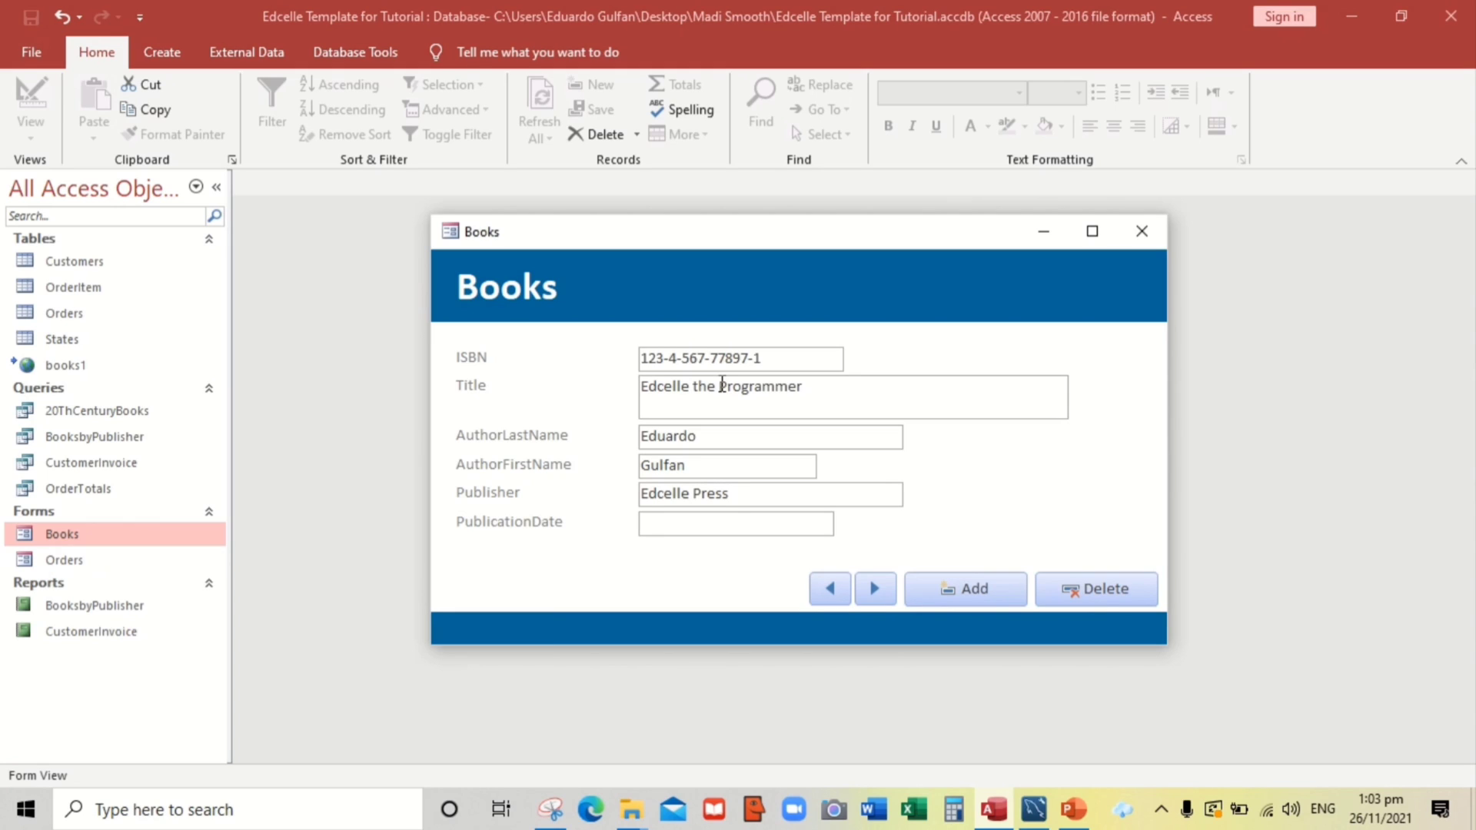
text(01/01/2021)
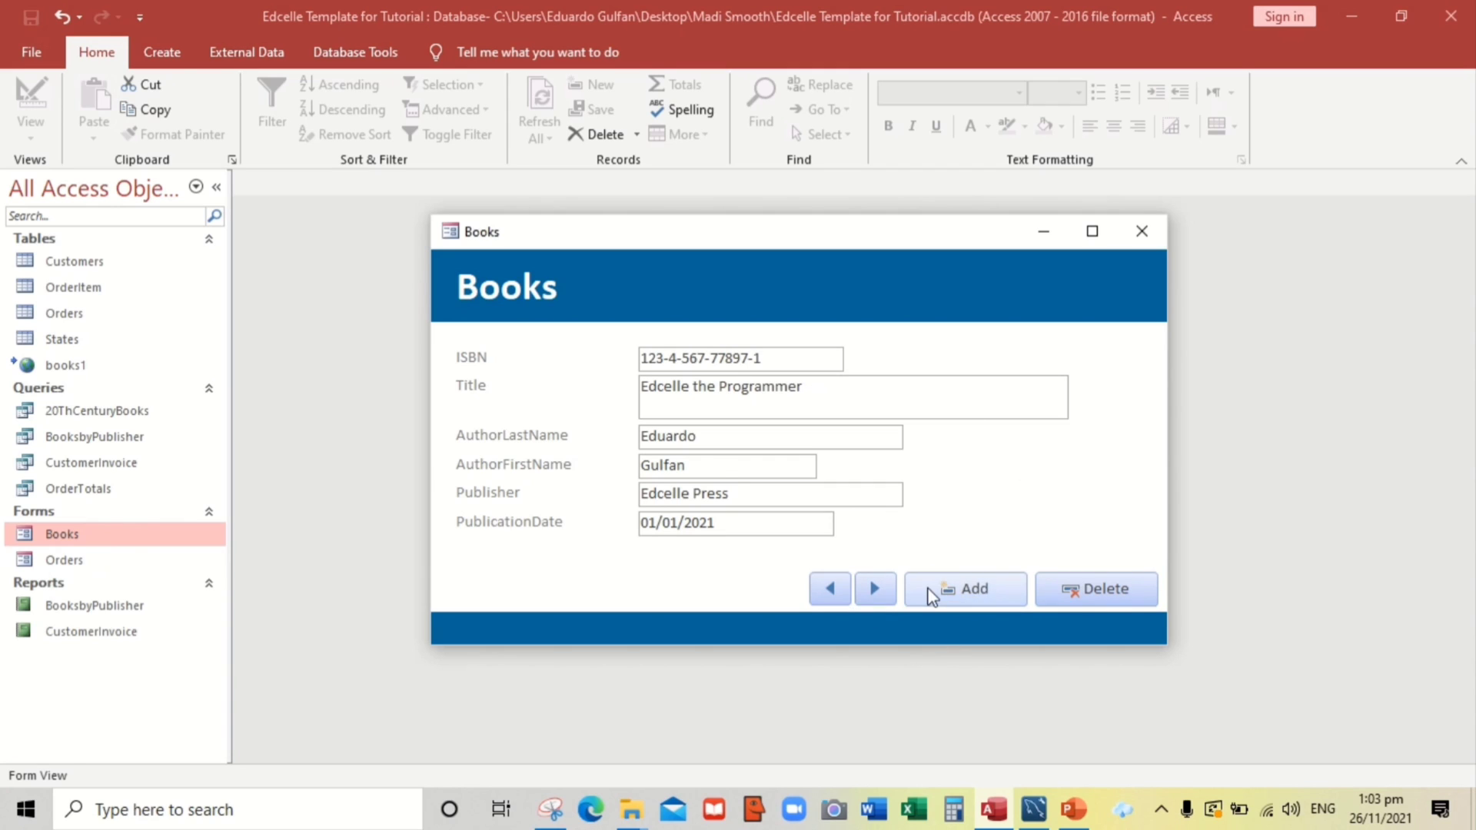
click(928, 590)
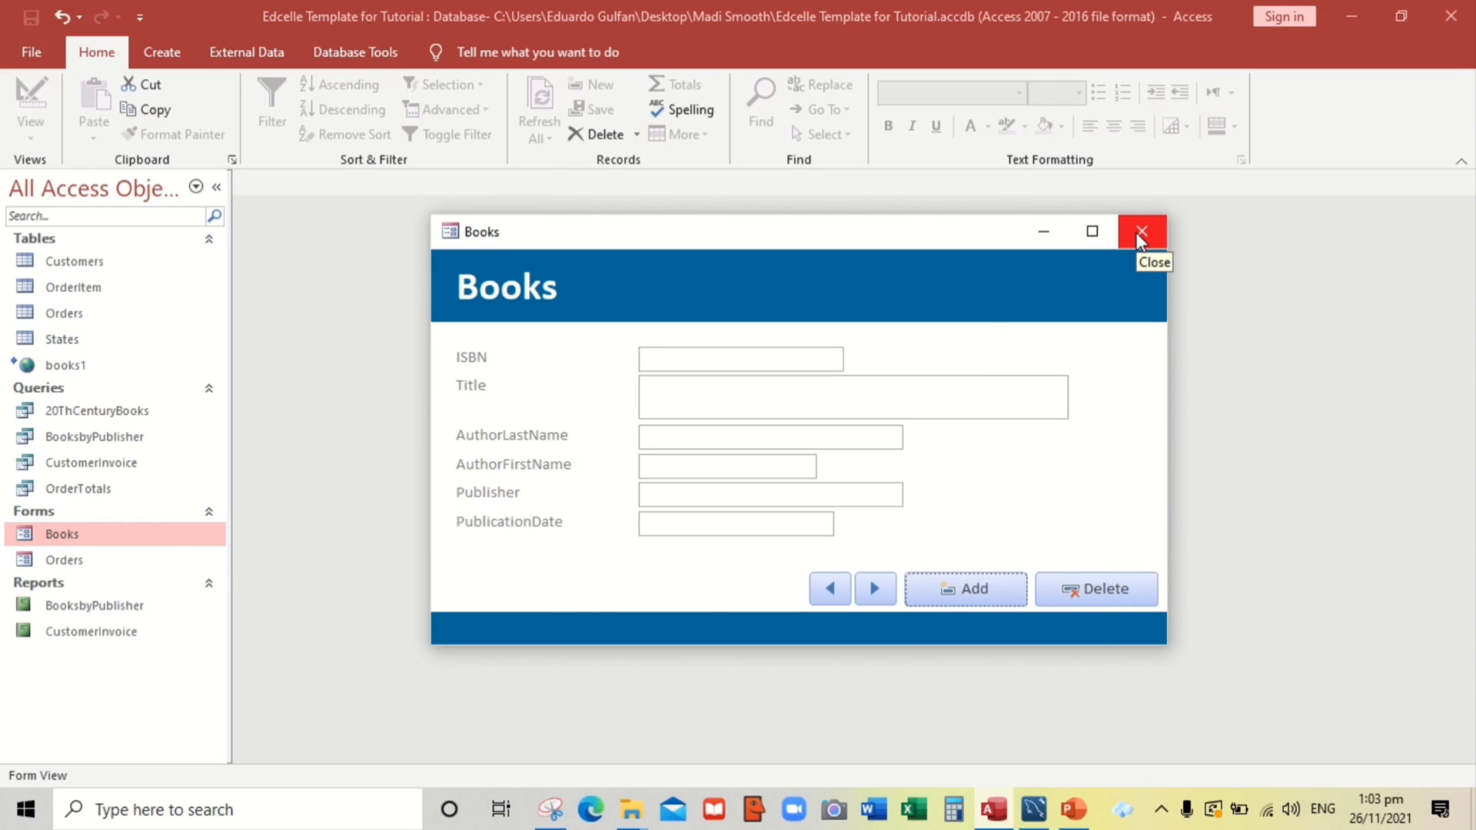
Refresh MySQL Workbench's books results, inspect the newly added book rows, and return to Access
key(alt+Tab)
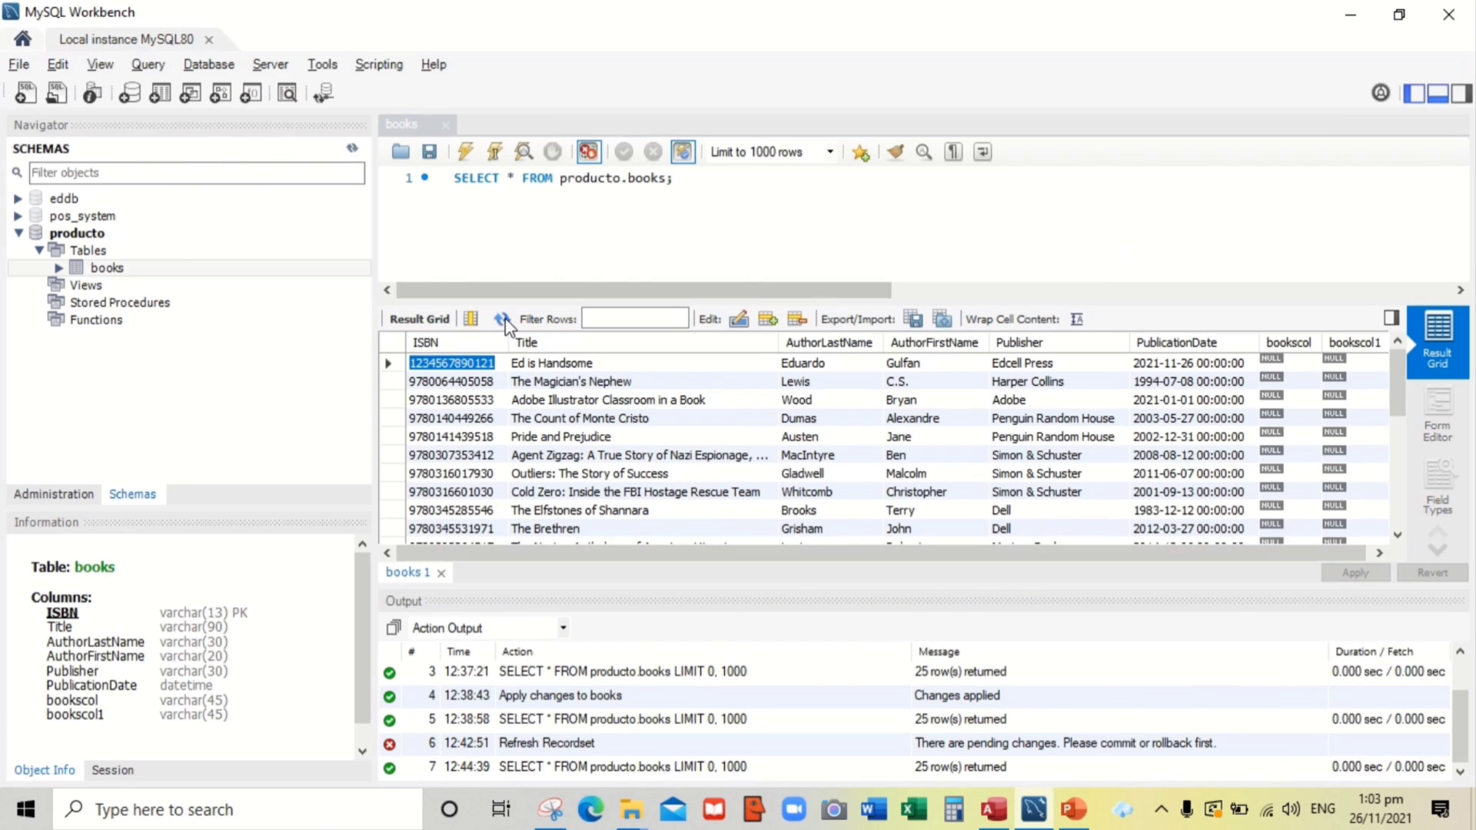
click(502, 319)
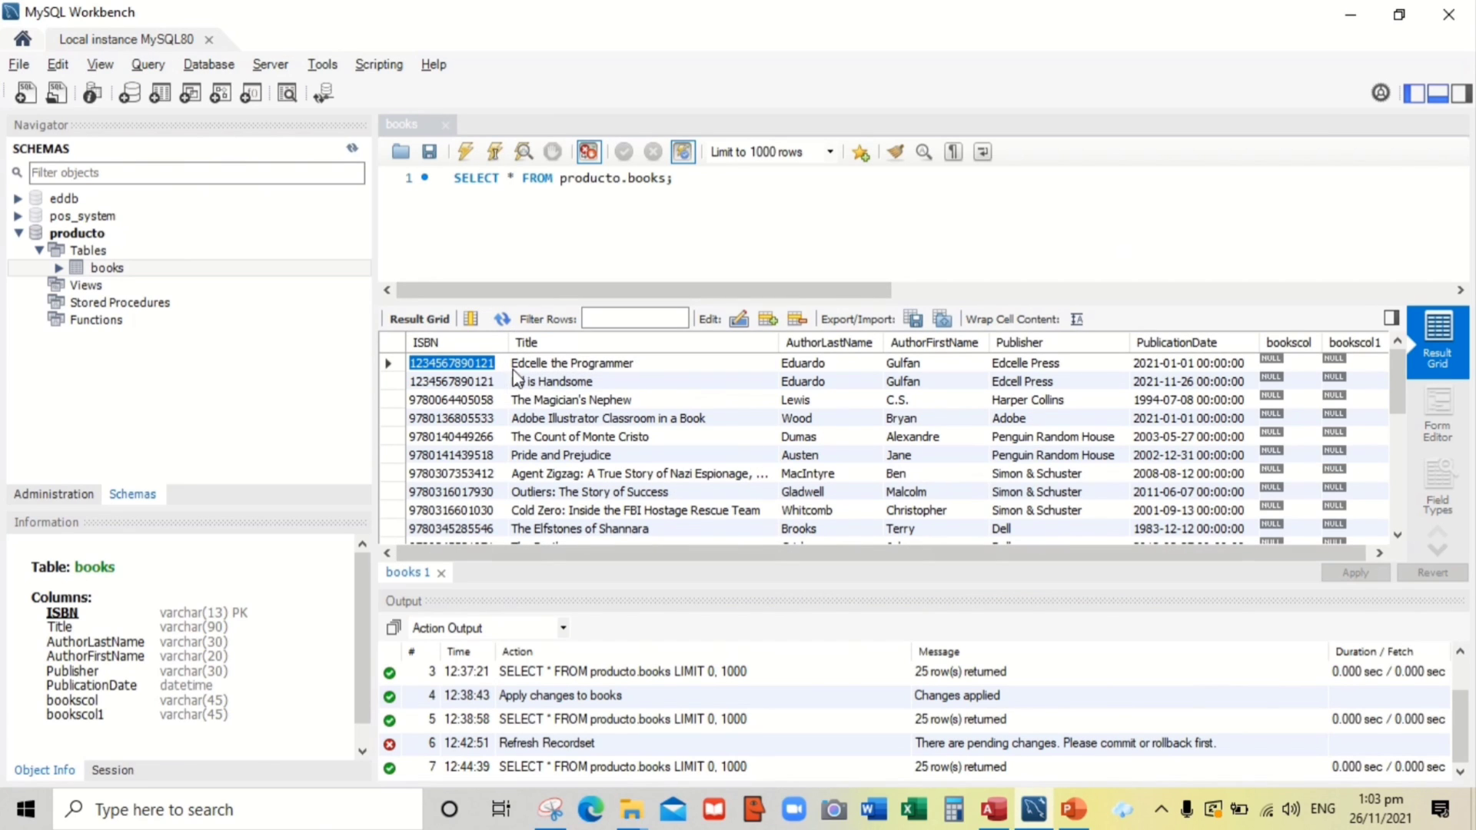
click(634, 421)
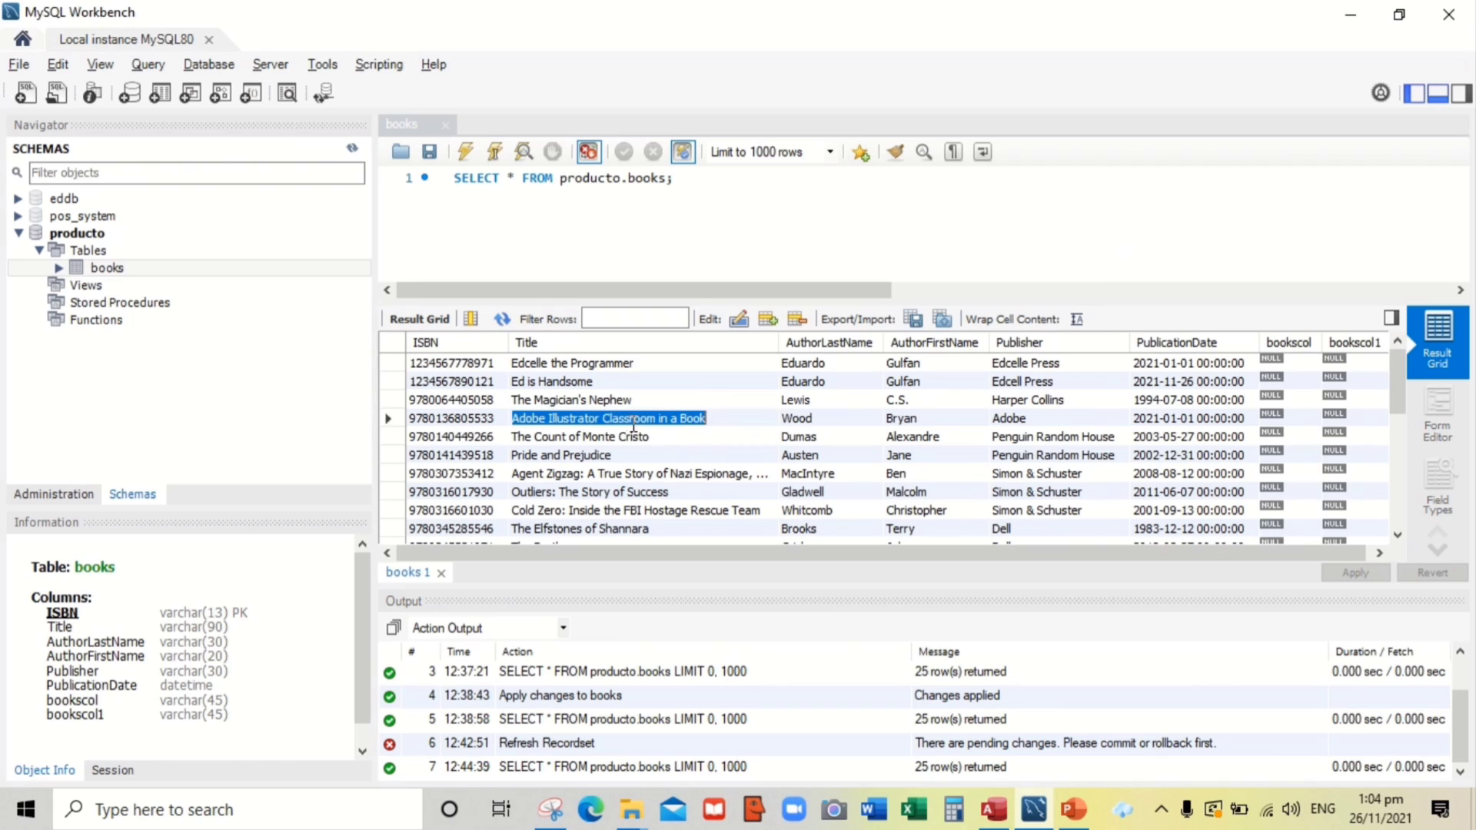
click(550, 384)
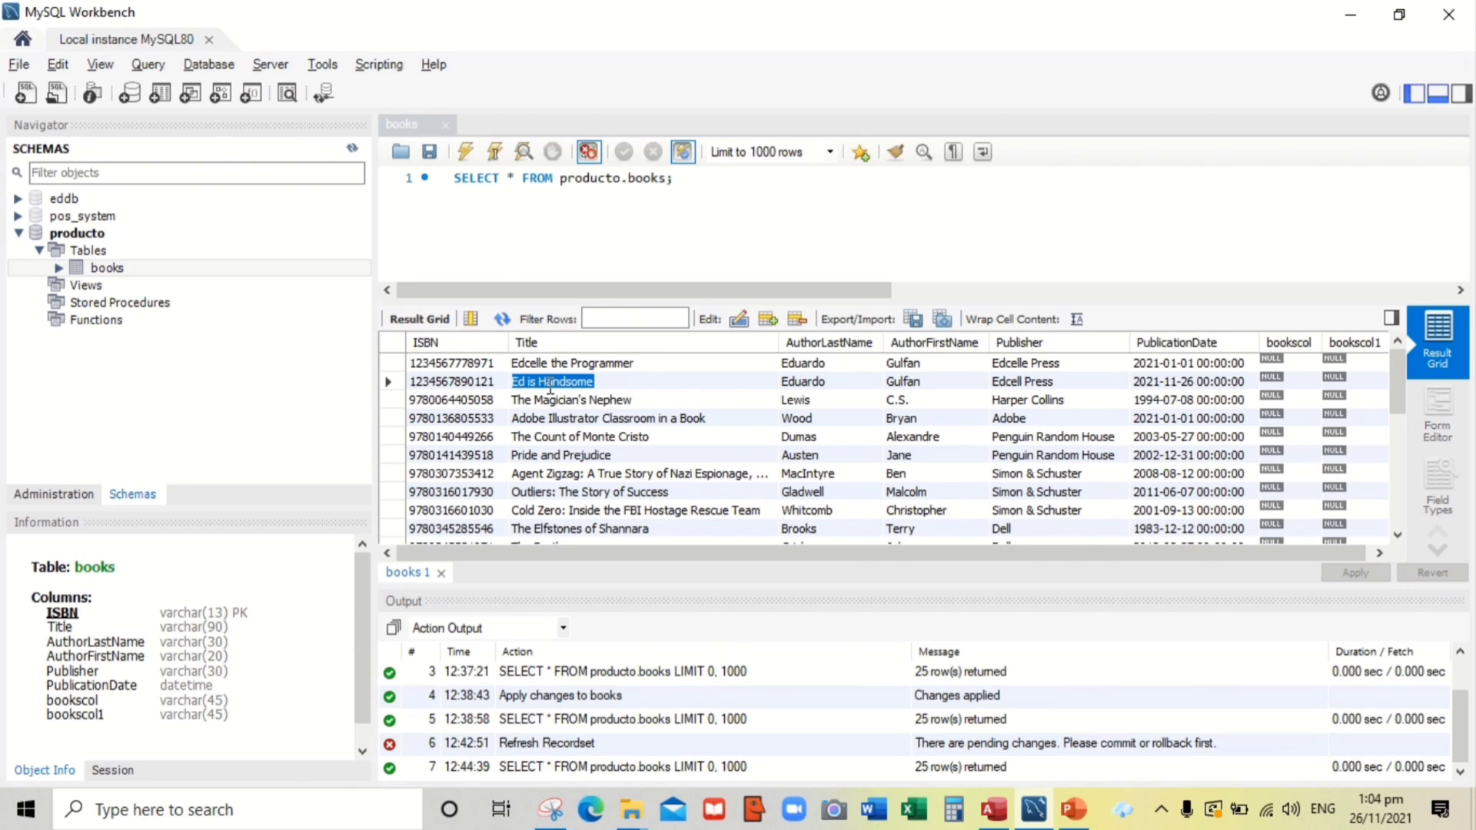
key(alt+Tab)
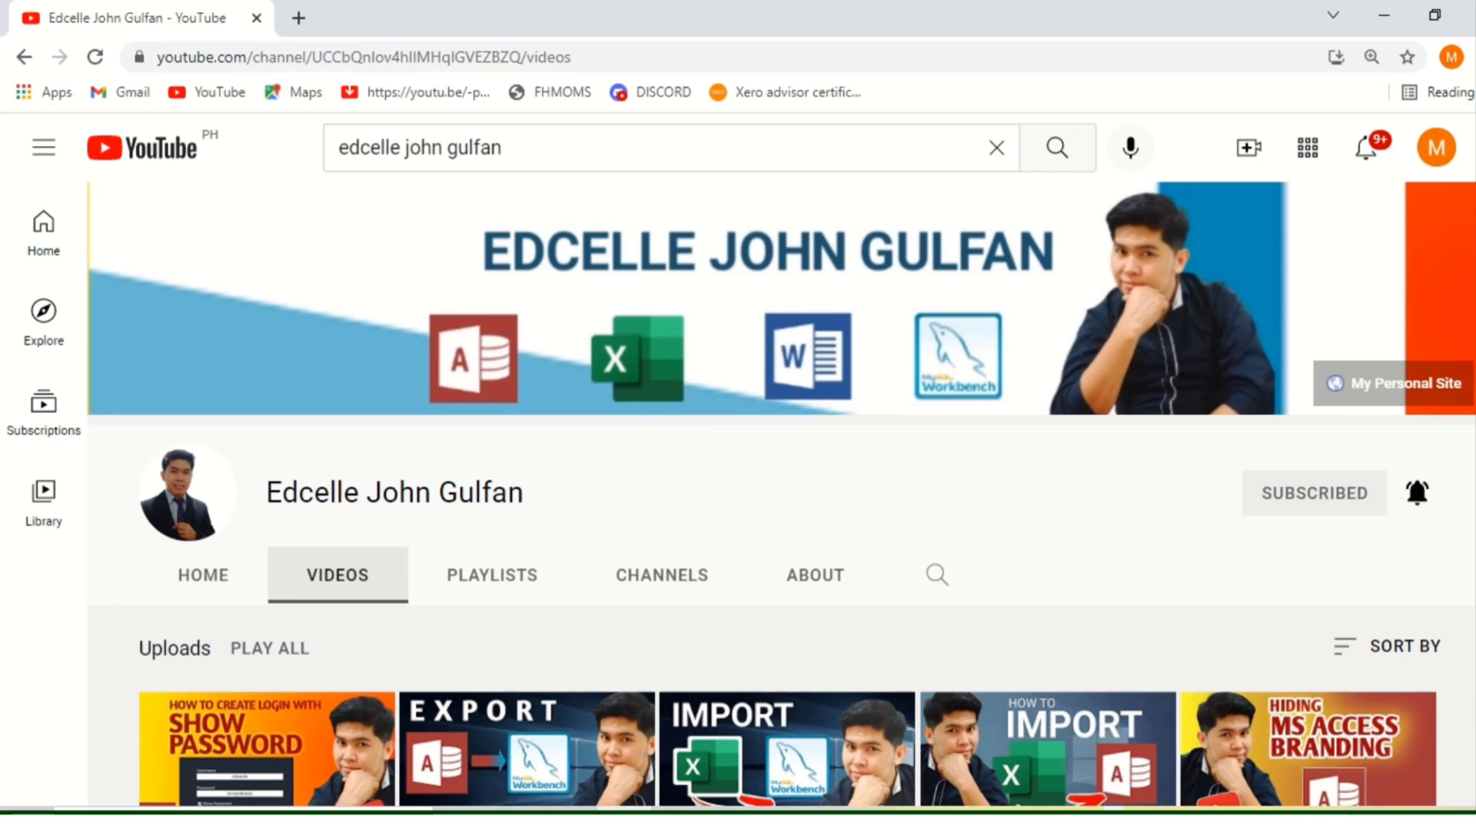
scroll(780, 493, down, 2)
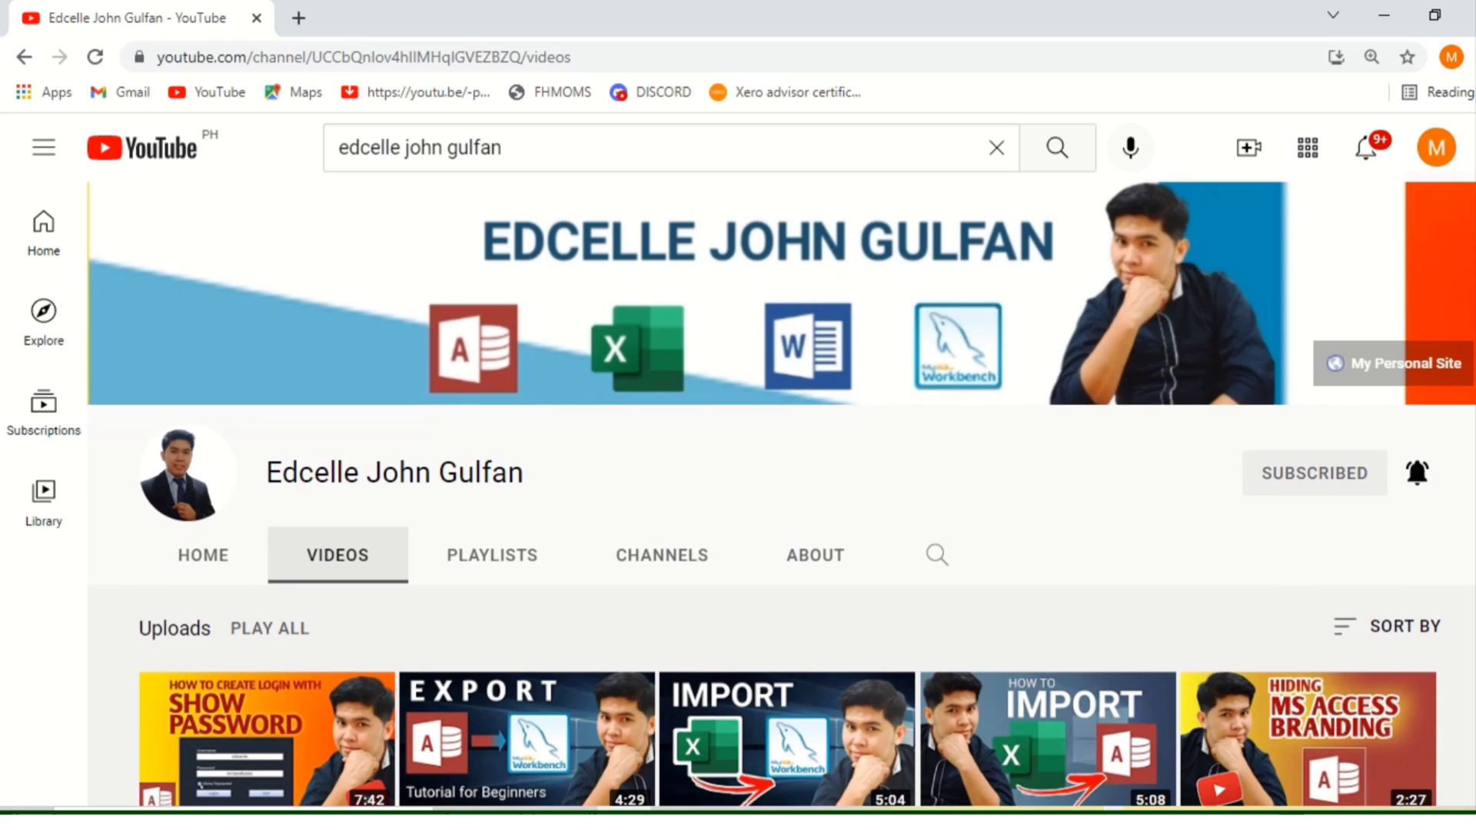
scroll(780, 494, down, 4)
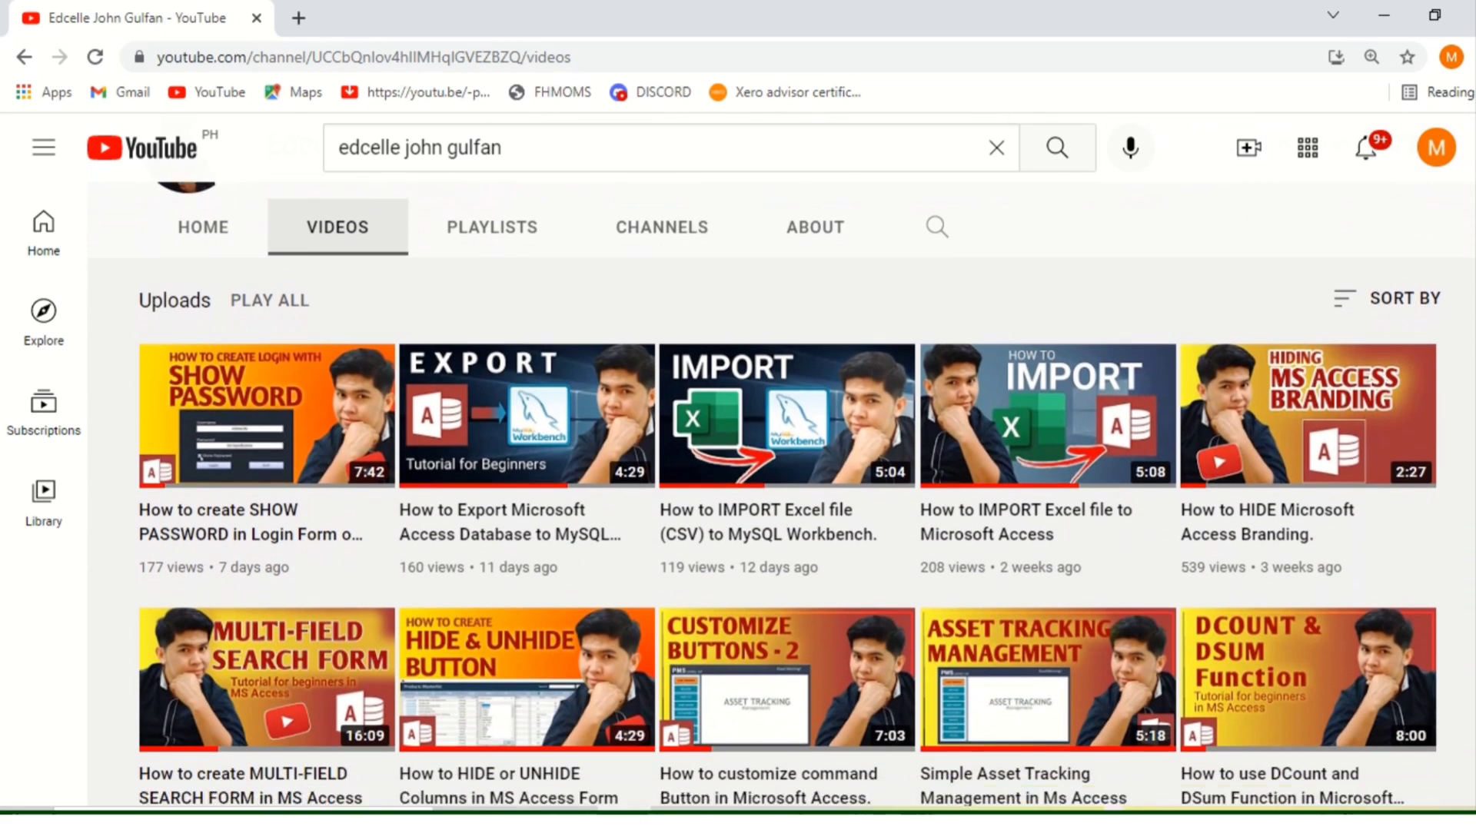
scroll(780, 494, down, 3)
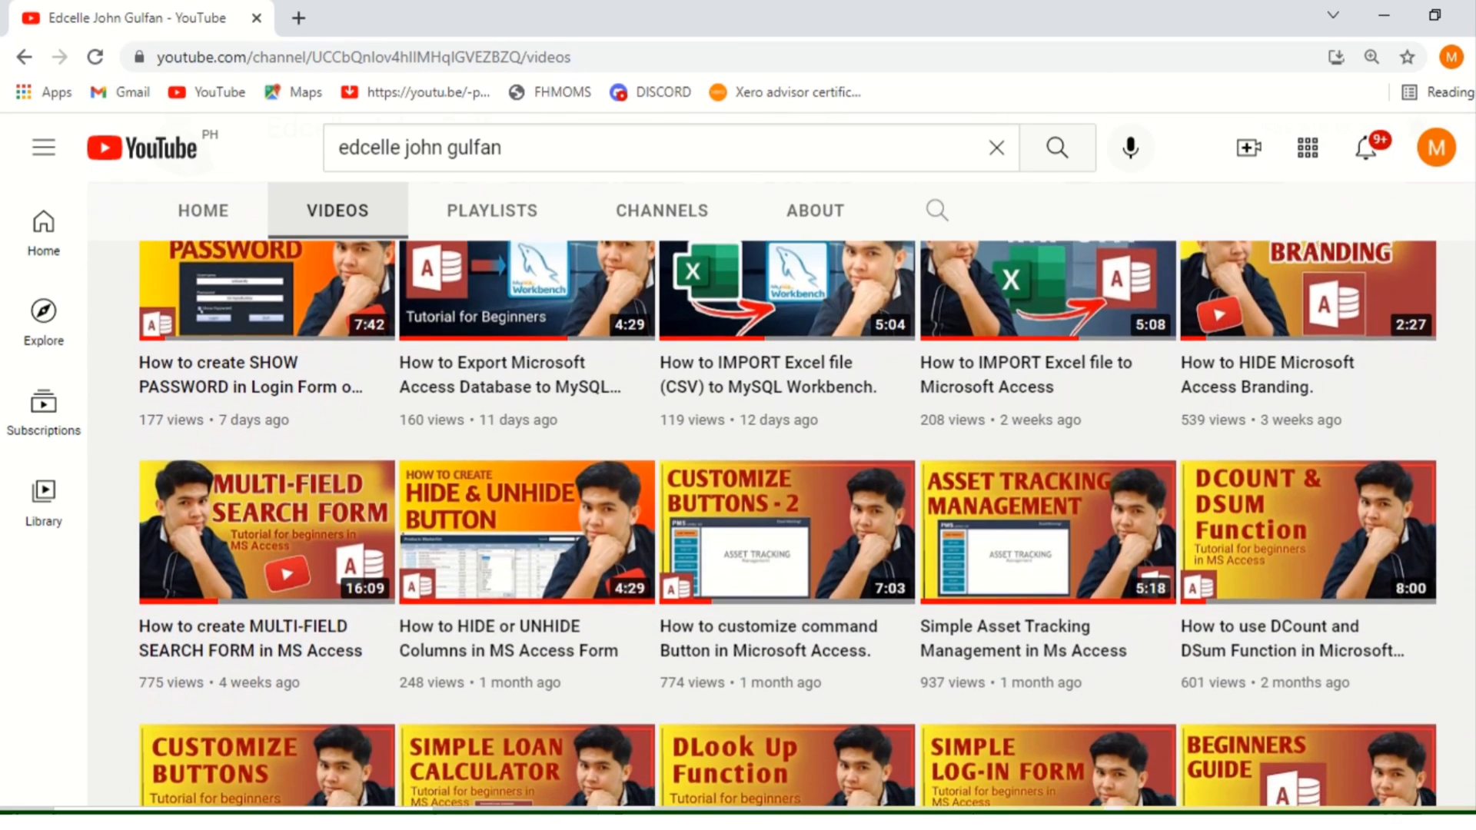
scroll(780, 493, down, 4)
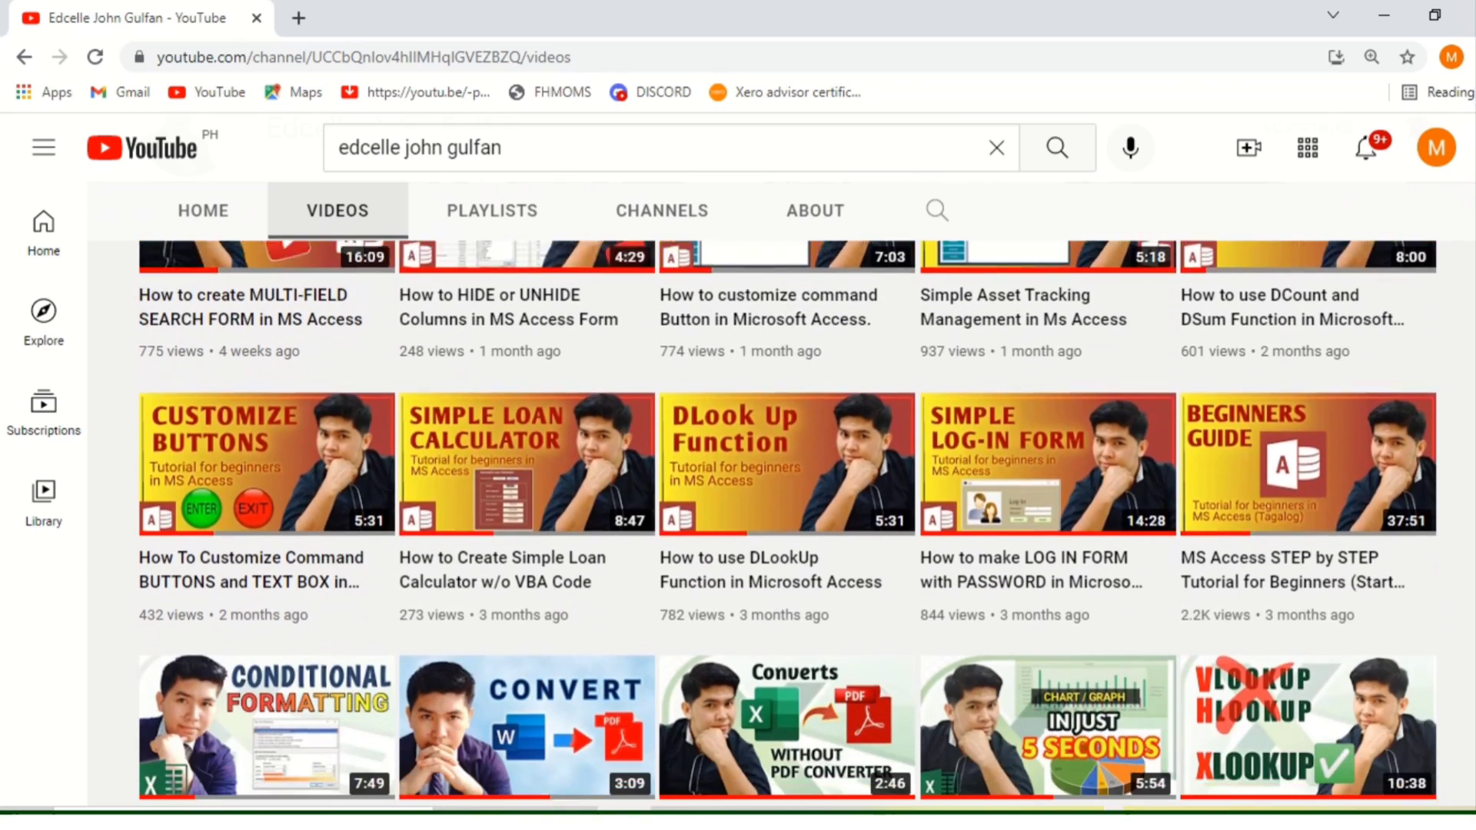
scroll(780, 494, down, 3)
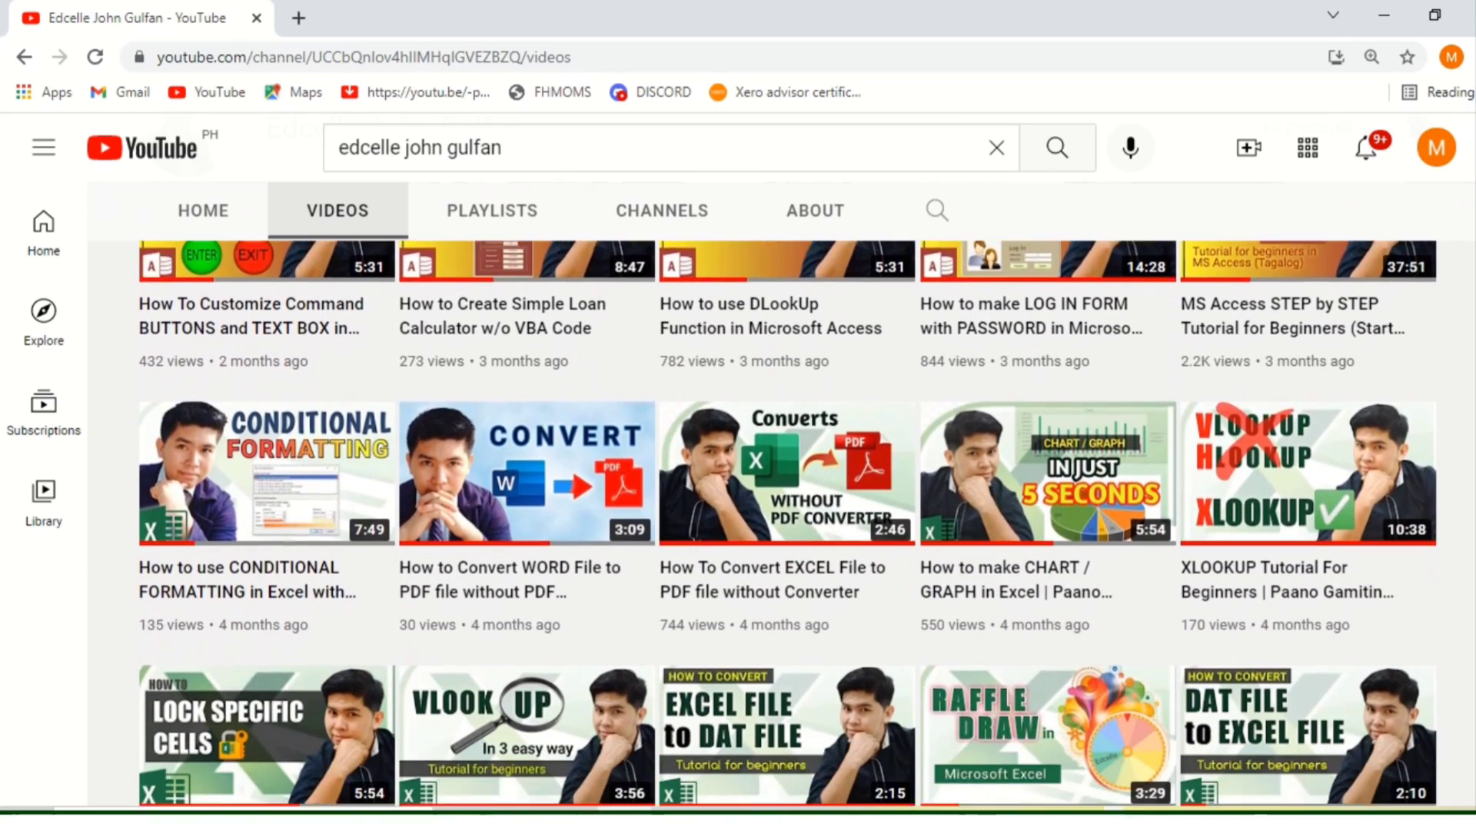